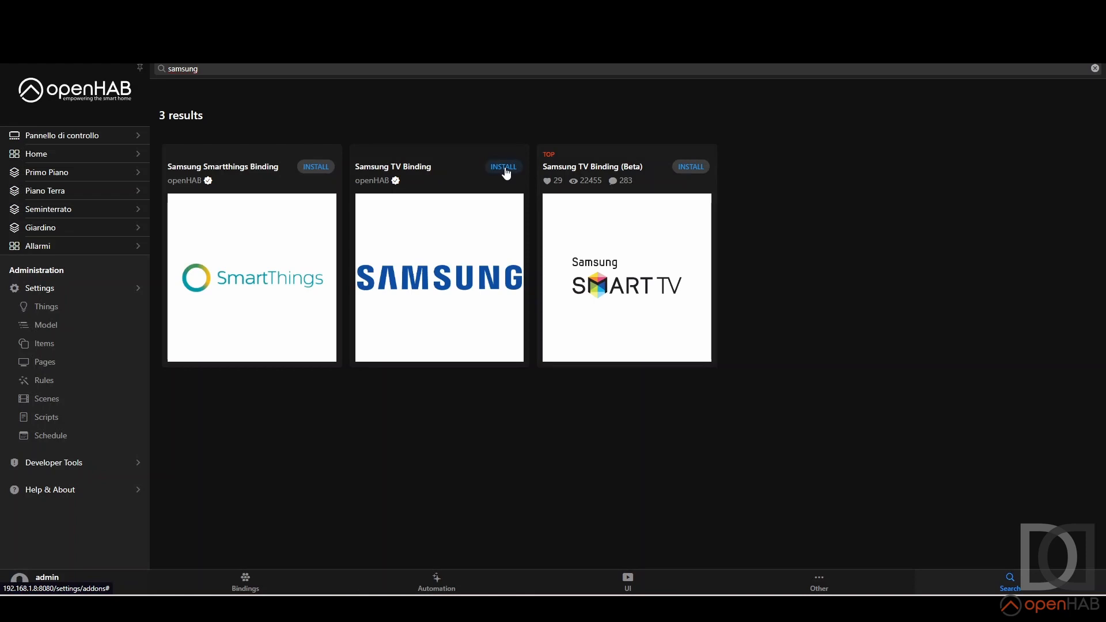
# Install the openHAB Samsung TV Binding add-on and review its documentation of supported TV models
pyautogui.click(503, 167)
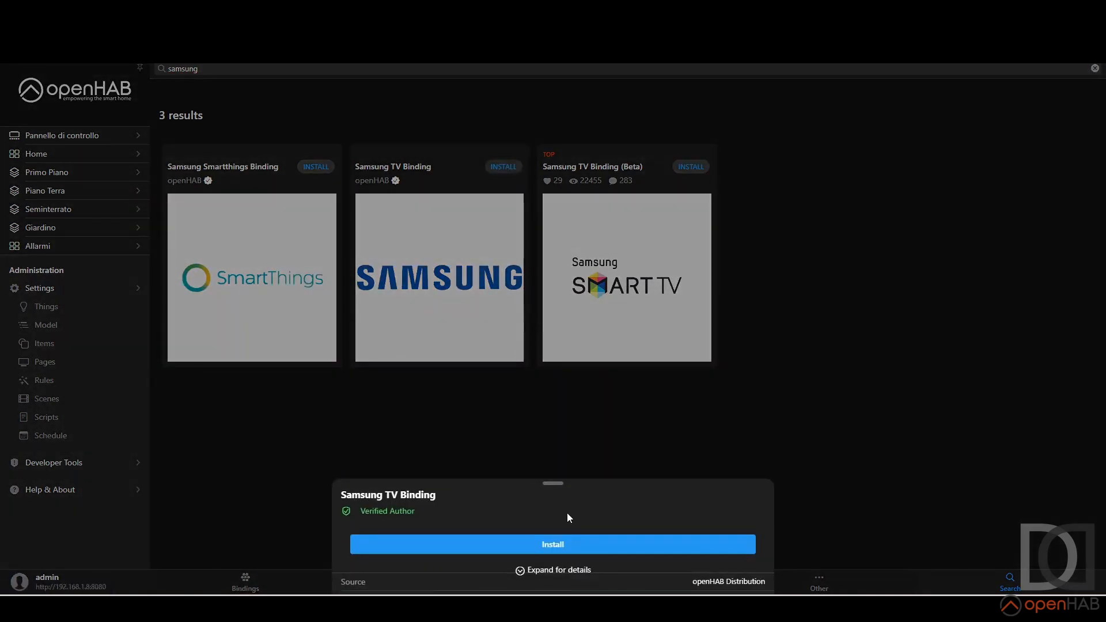
pyautogui.click(558, 544)
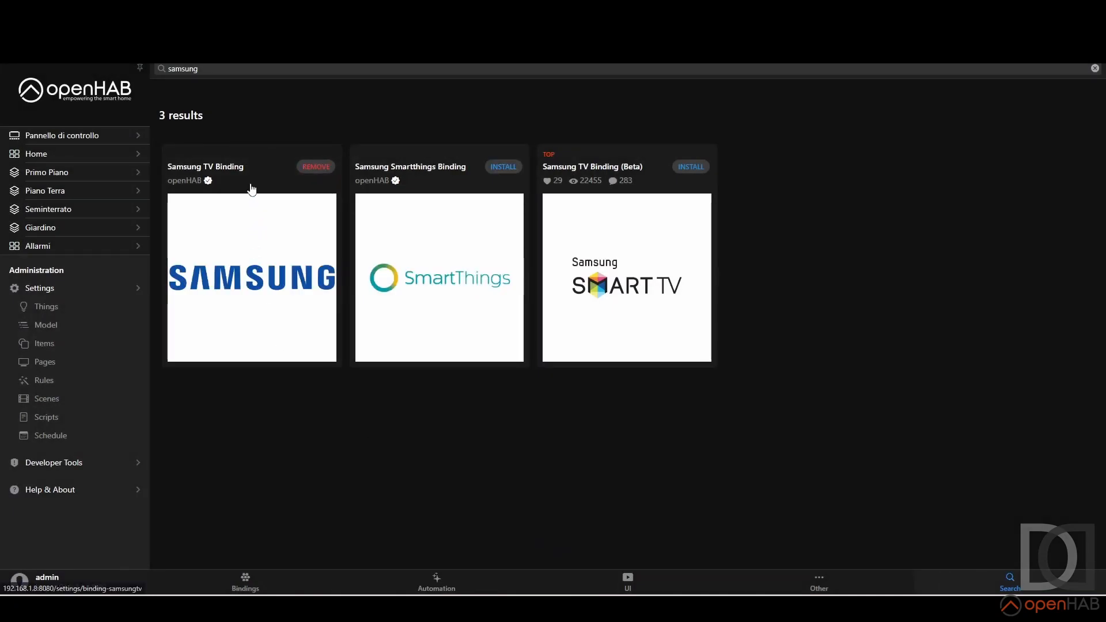
pyautogui.click(252, 188)
pyautogui.scroll(-10, 614, 321)
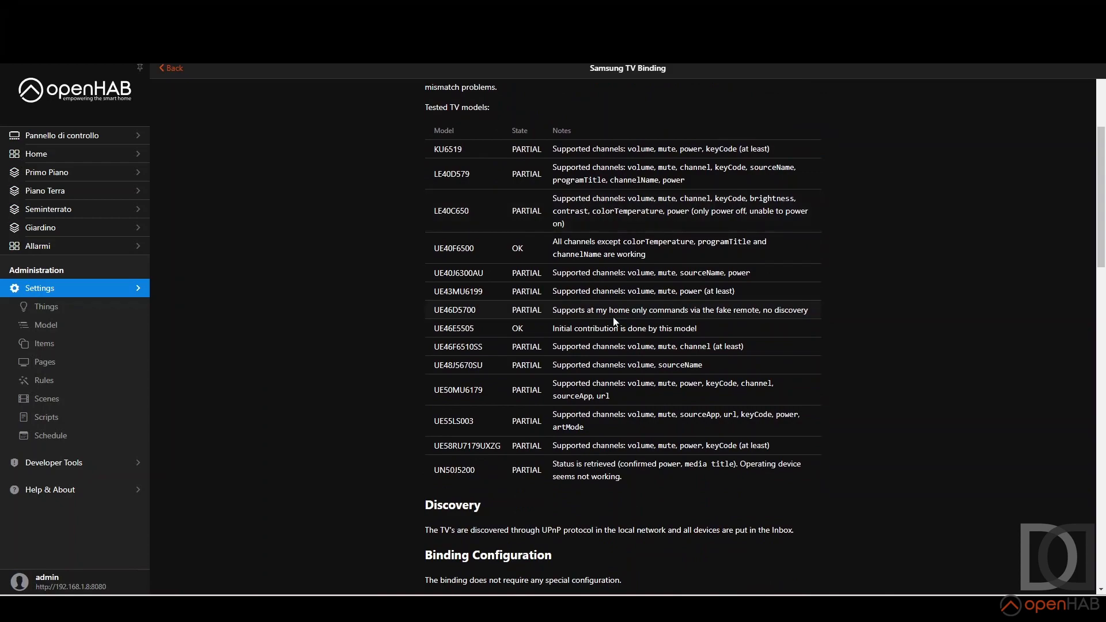
pyautogui.scroll(-1, 614, 321)
pyautogui.scroll(-14, 614, 321)
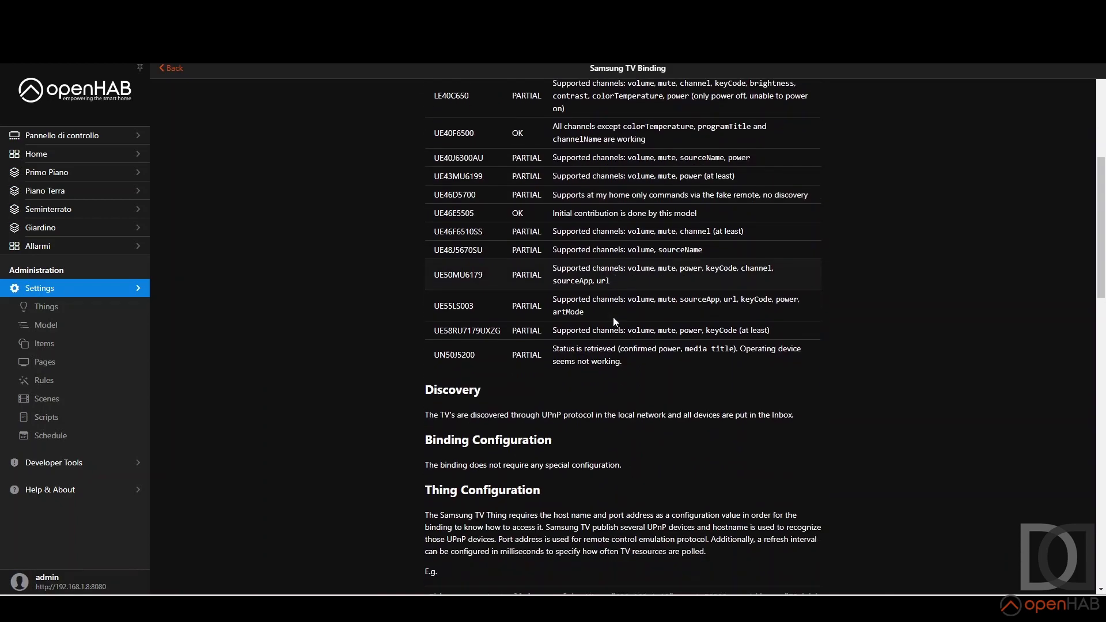
pyautogui.scroll(20, 613, 317)
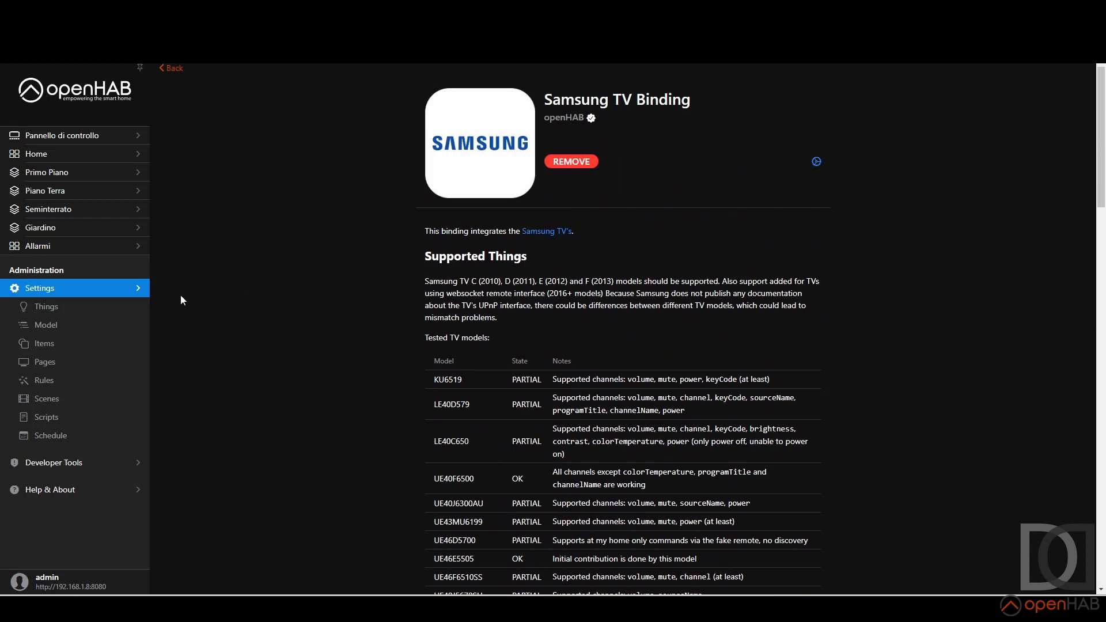
# Start adding a new thing with the Samsung TV Binding and scan the network for devices
pyautogui.click(56, 311)
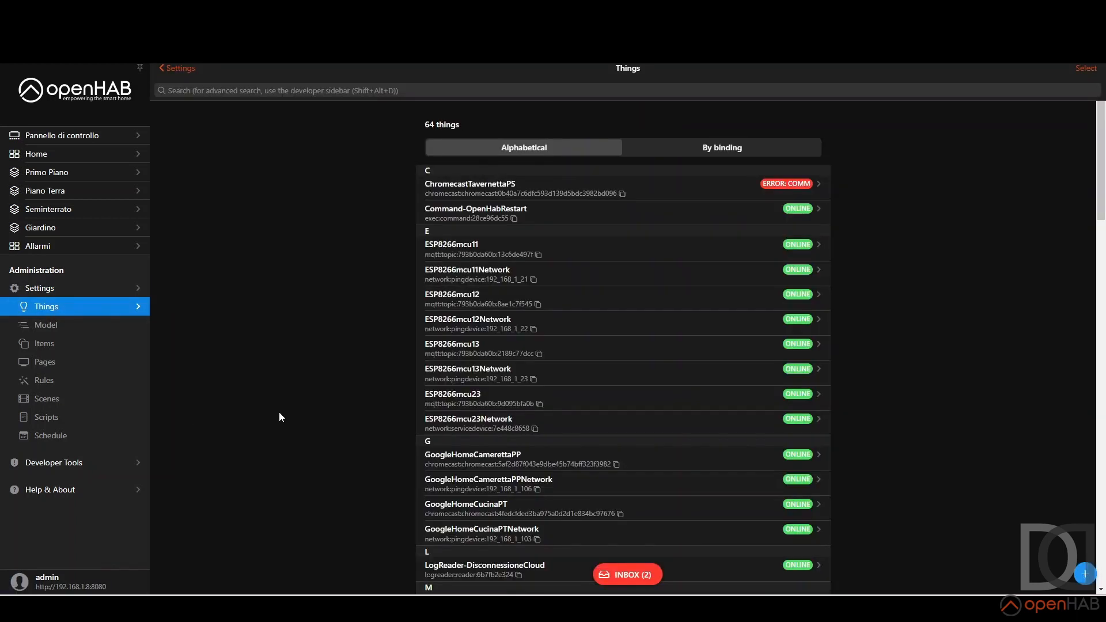
pyautogui.click(1085, 575)
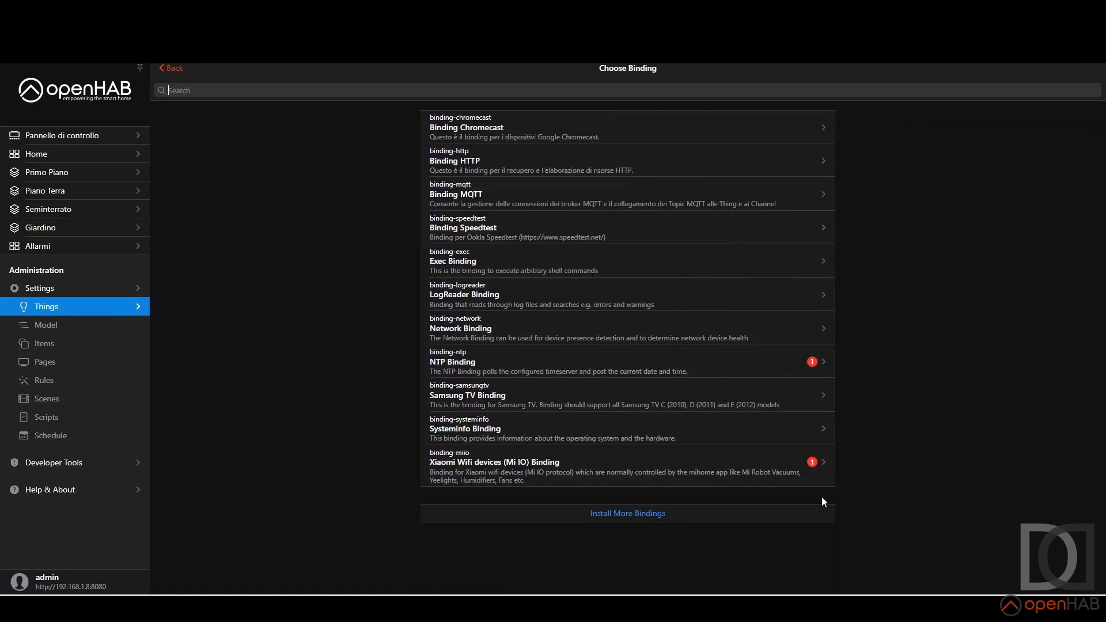
pyautogui.click(491, 398)
pyautogui.click(627, 120)
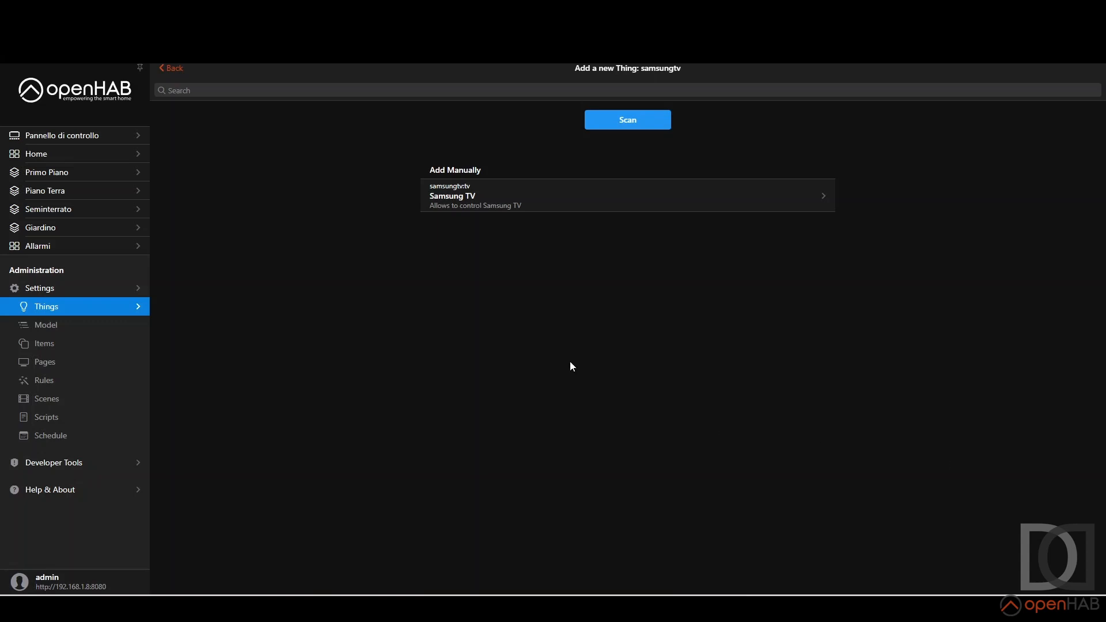
pyautogui.click(609, 122)
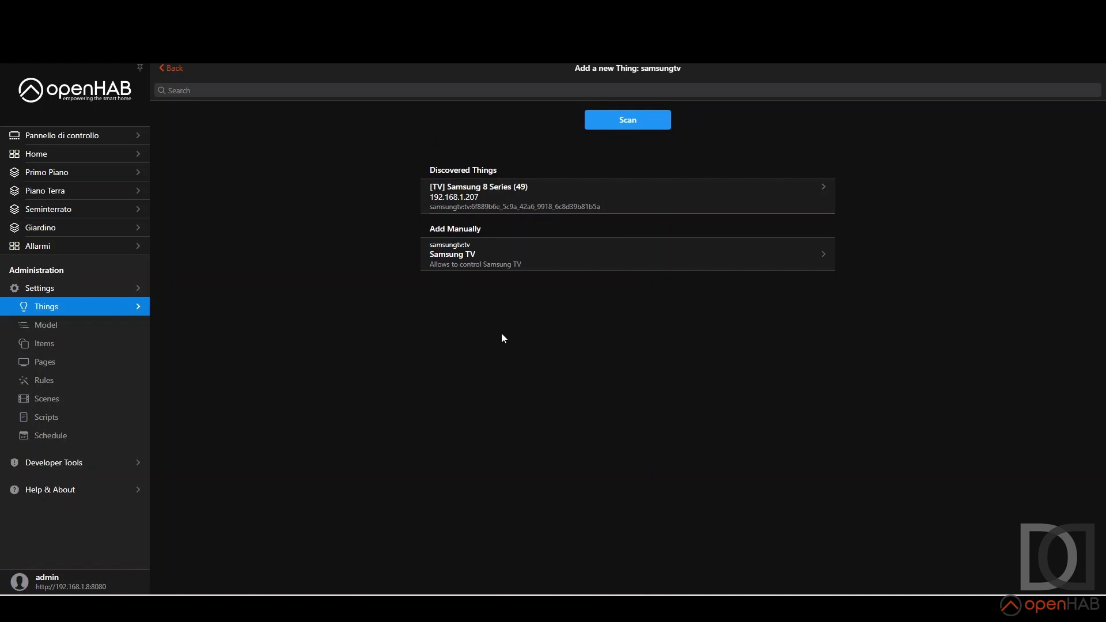
# Add the discovered [TV] Samsung 8 Series (49) as a thing named TV Soggiorno
pyautogui.click(493, 199)
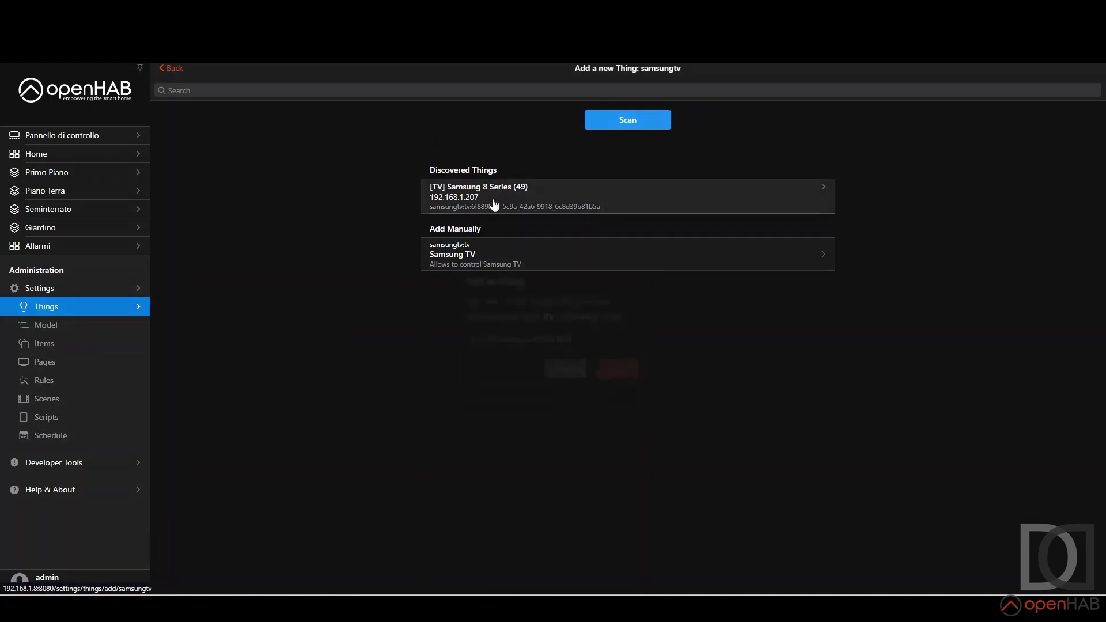
pyautogui.moveTo(597, 338); pyautogui.dragTo(380, 339)
pyautogui.press('BackSpace')
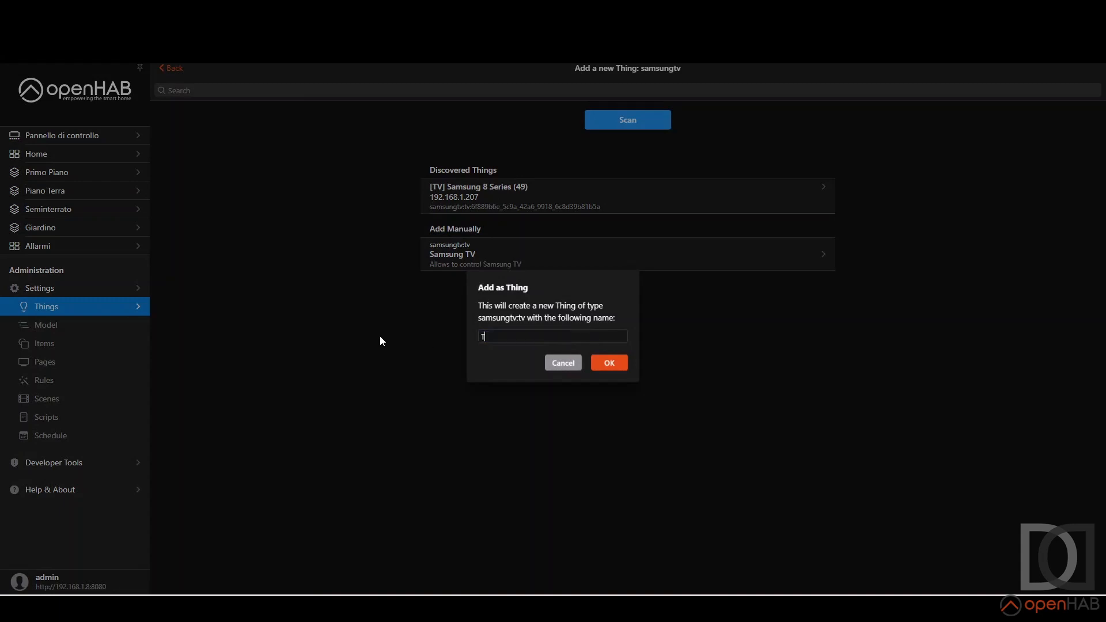
pyautogui.write('TV Soggiorno')
pyautogui.click(611, 364)
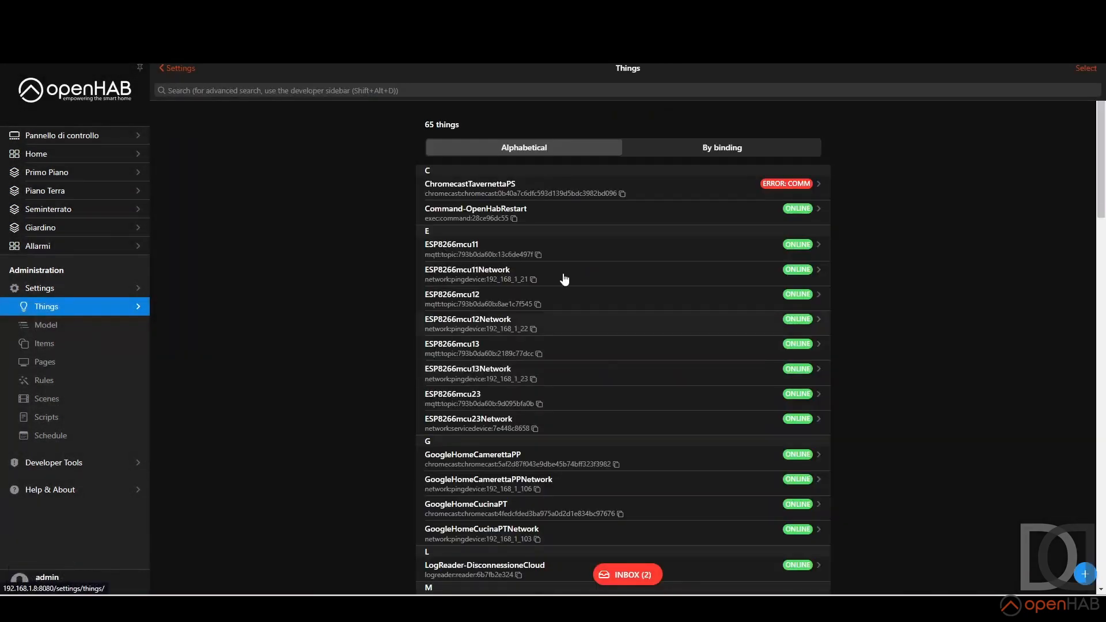
# Find the TV Soggiorno thing by searching for "tv", open it and show its thing type details and advanced configuration
pyautogui.click(387, 91)
pyautogui.write('tv')
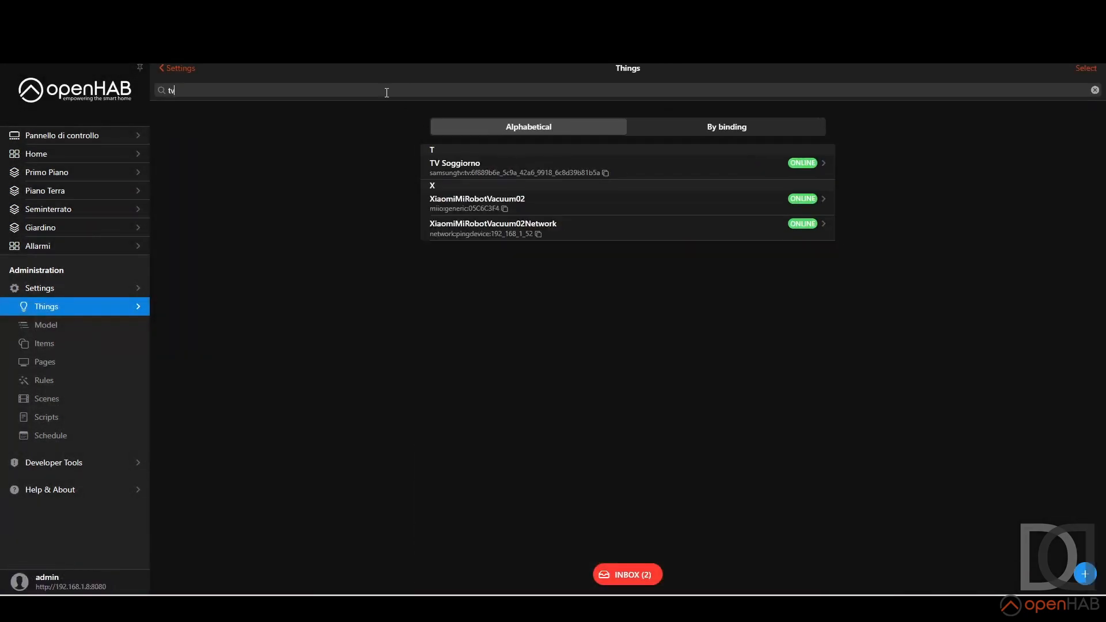
pyautogui.click(473, 169)
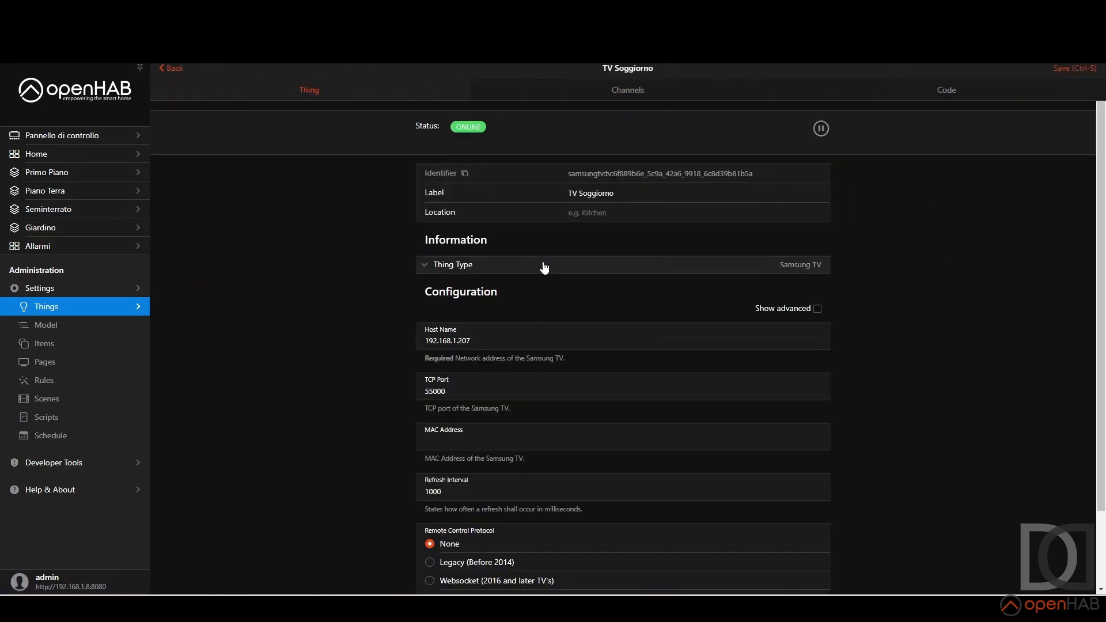
pyautogui.click(465, 266)
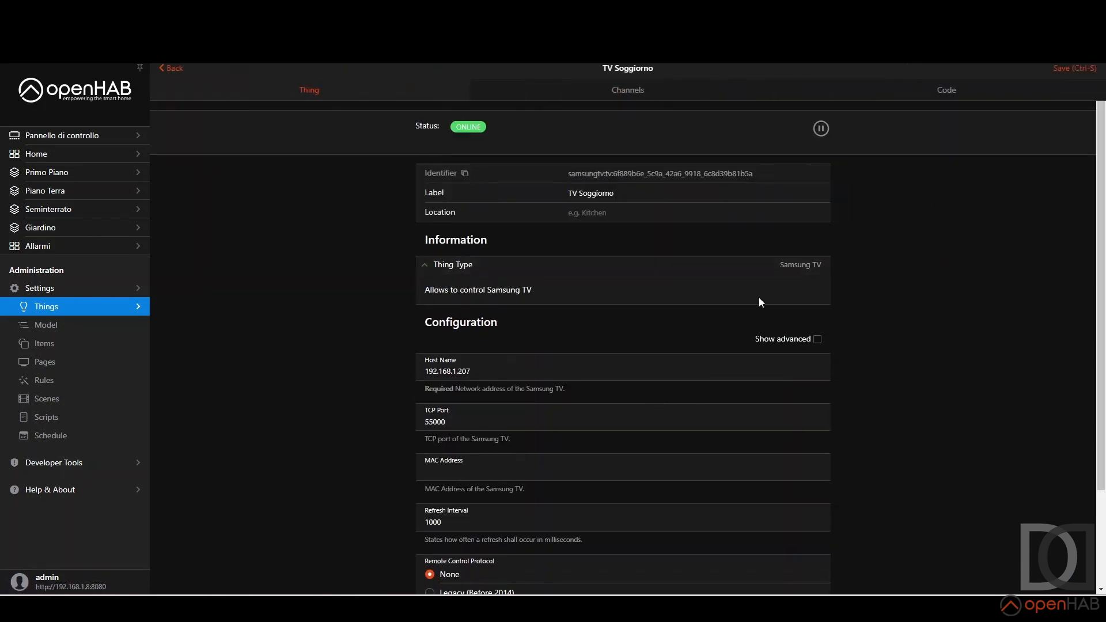
pyautogui.click(817, 339)
pyautogui.scroll(-1, 498, 357)
pyautogui.moveTo(483, 313); pyautogui.dragTo(387, 317)
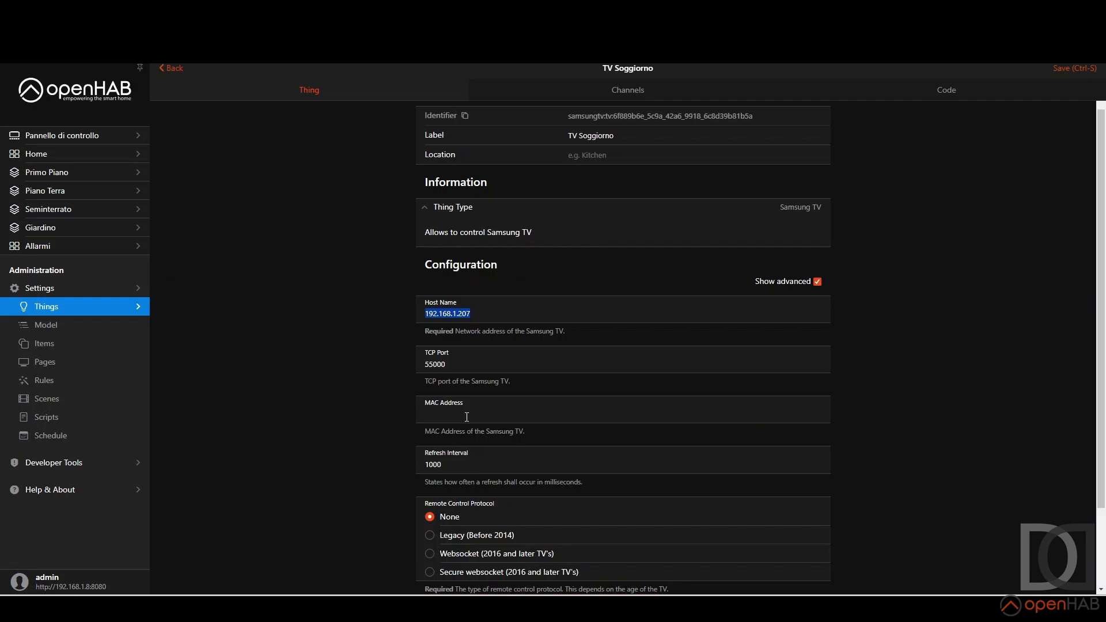
pyautogui.scroll(-1, 467, 416)
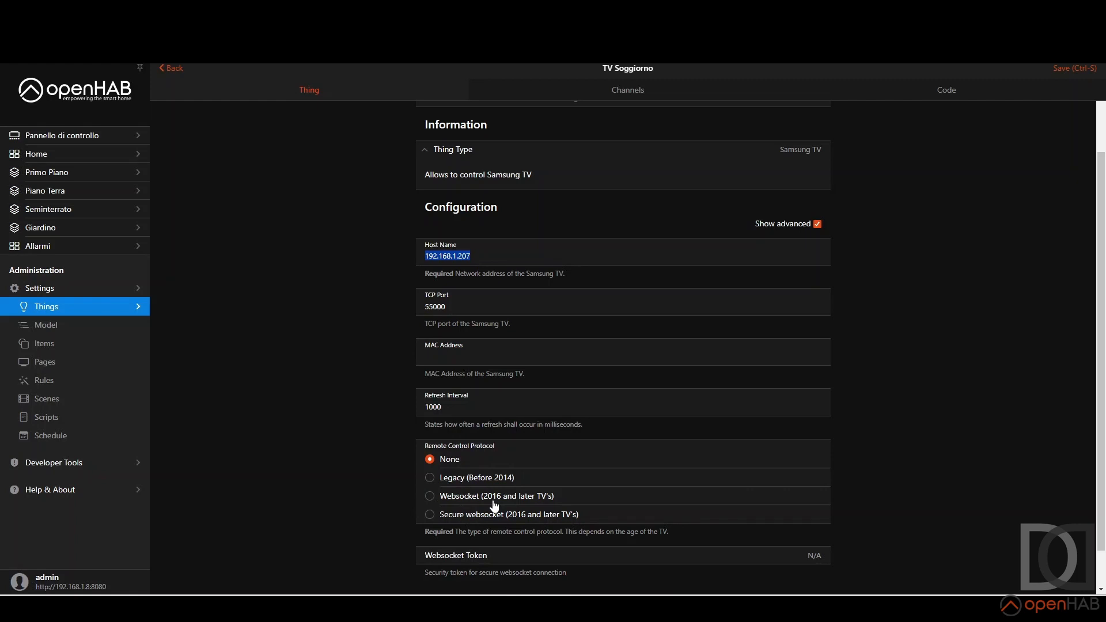
pyautogui.scroll(-2, 494, 505)
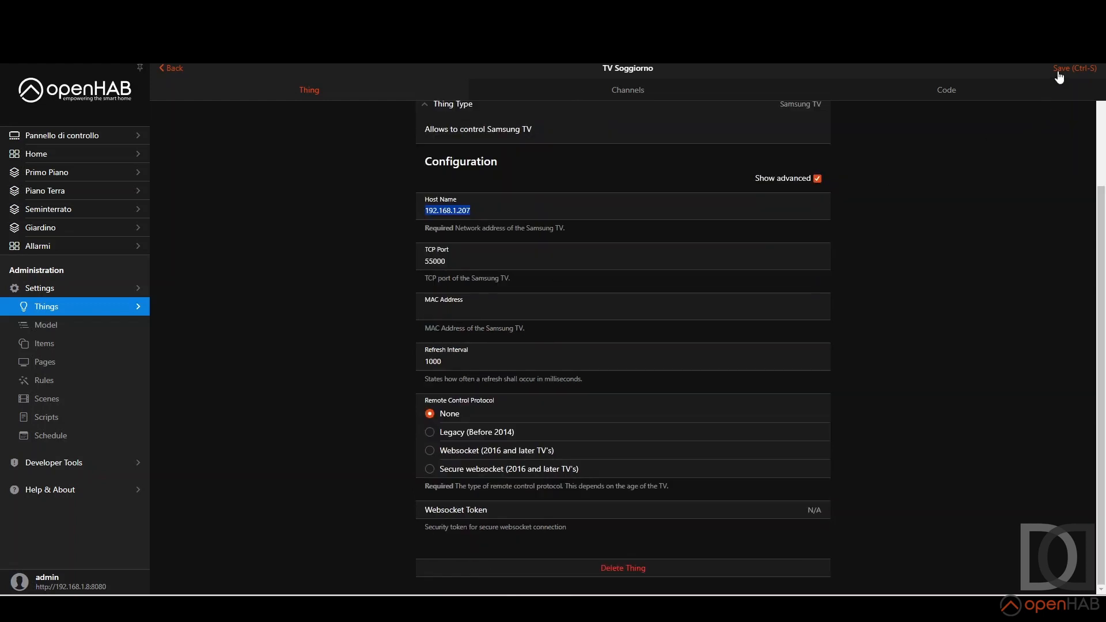
# Switch to a Command Prompt and try to look up the TV's MAC address with arp 192.168.1.207
pyautogui.click(454, 310)
pyautogui.moveTo(472, 211); pyautogui.dragTo(418, 211)
pyautogui.moveTo(1105, 109); pyautogui.dragTo(564, 182)
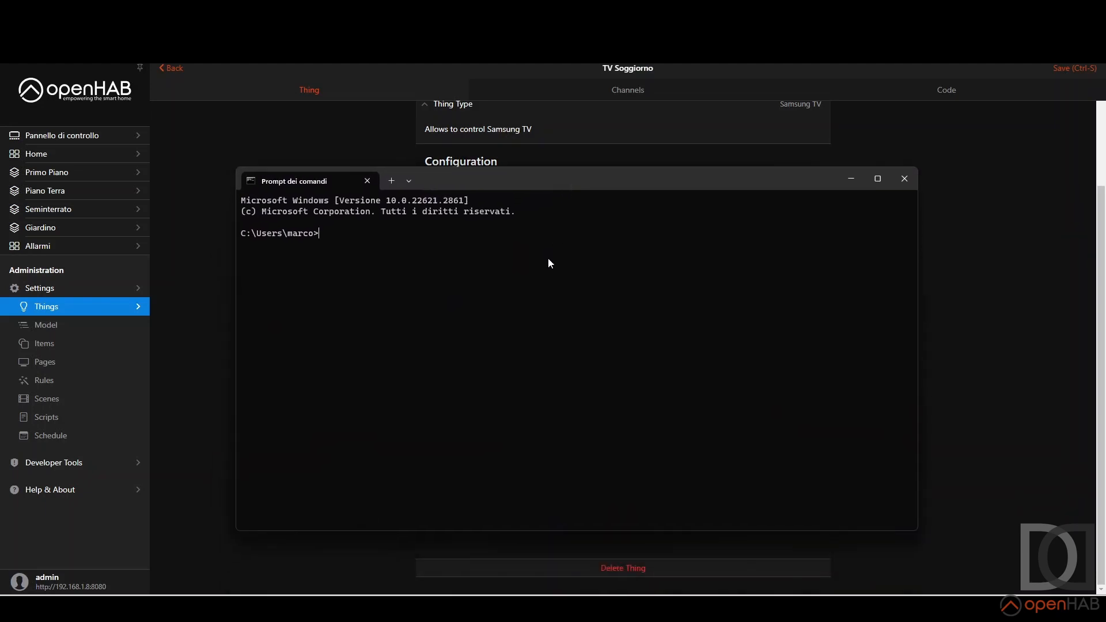
pyautogui.write('arp 192.168.1.207')
pyautogui.press('Return')
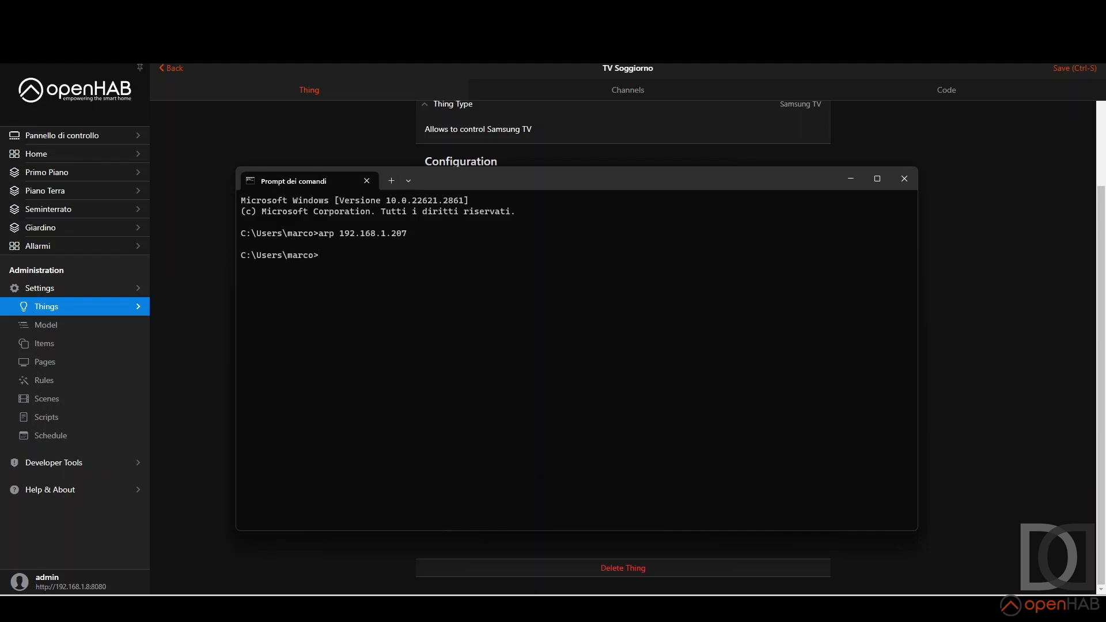
# Look up the TV's MAC address by running arp -a 192.168.1.207
pyautogui.press('Up')
pyautogui.press('Left')
pyautogui.write('-a')
pyautogui.press('Return')
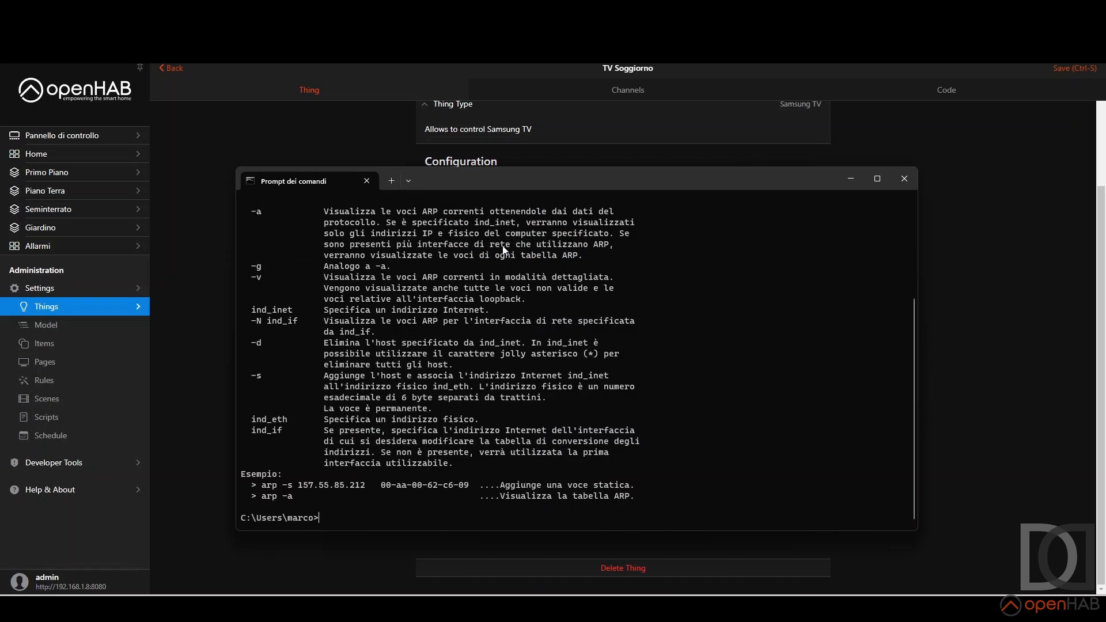
pyautogui.press('Up')
pyautogui.press('Left')
pyautogui.press('BackSpace')
pyautogui.write('a')
pyautogui.press('Return')
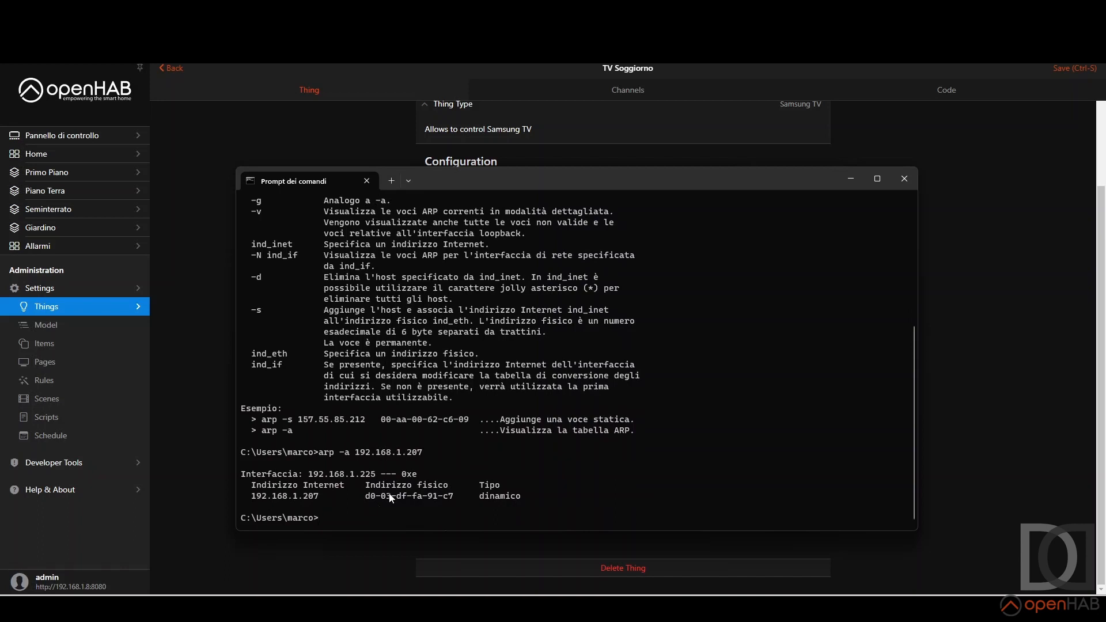
# Copy the physical address from the ARP output and paste it as TV Soggiorno's MAC address in openHAB
pyautogui.moveTo(367, 496); pyautogui.dragTo(452, 499)
pyautogui.hotkey('ctrl', 'c')
pyautogui.click(936, 344)
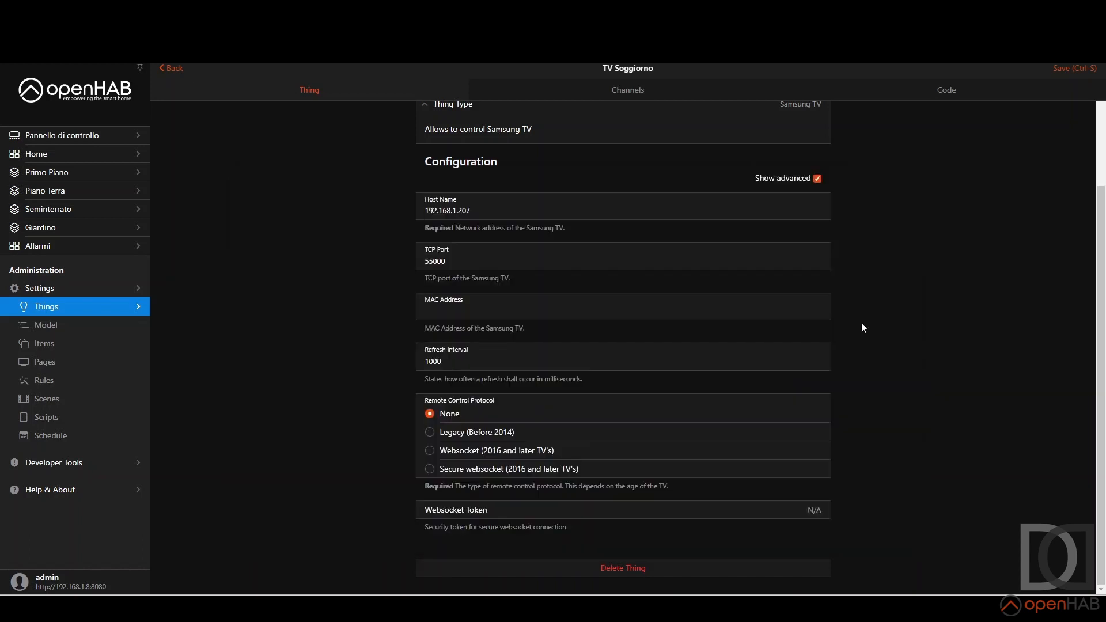
pyautogui.click(479, 310)
pyautogui.hotkey('ctrl', 'v')
# Replace the MAC address hyphens with colons so it reads d0:03:df:fa:91:c7, and save the TV Soggiorno thing
pyautogui.click(479, 310)
pyautogui.press('BackSpace')
pyautogui.write(':')
pyautogui.press('Left')
pyautogui.press('BackSpace')
pyautogui.press('BackSpace')
pyautogui.press('Left')
pyautogui.press('BackSpace')
pyautogui.write(':')
pyautogui.press('Left')
pyautogui.press('Left')
pyautogui.press('Left')
pyautogui.press('BackSpace')
pyautogui.write(':')
pyautogui.click(1062, 70)
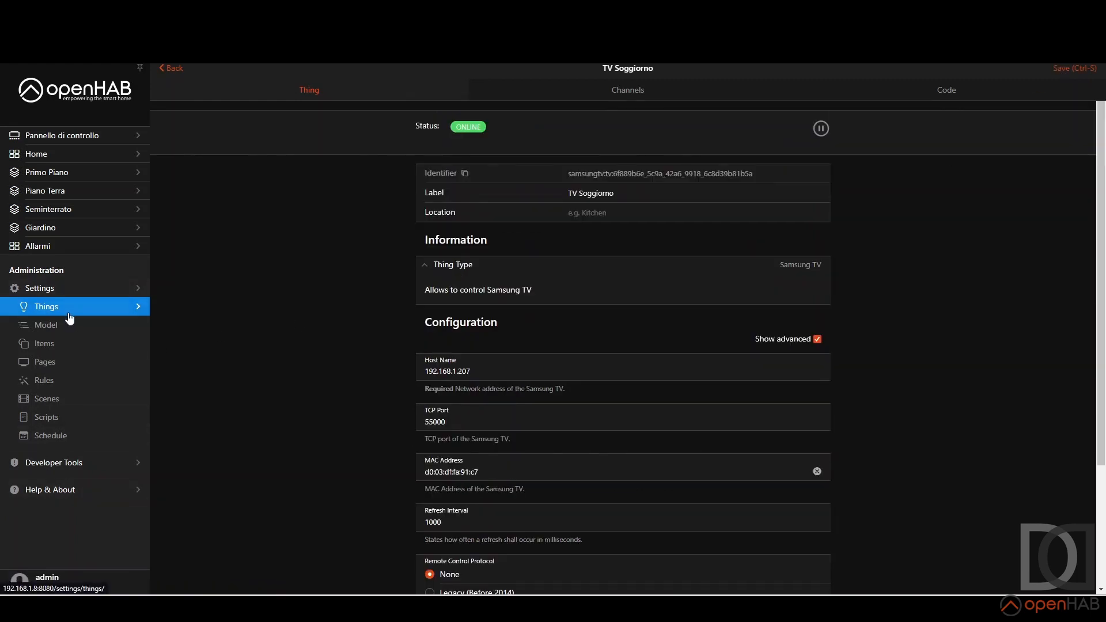
# Check the configuration of the Samsung TV Binding, including its available log levels, without changing anything
pyautogui.click(66, 288)
pyautogui.click(458, 452)
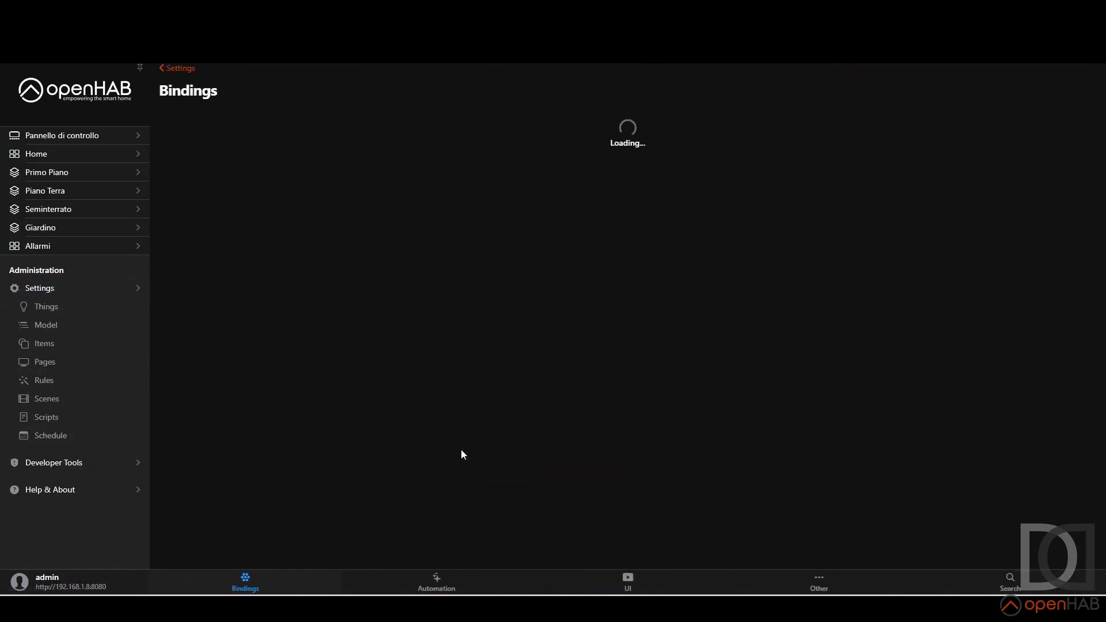
pyautogui.click(226, 276)
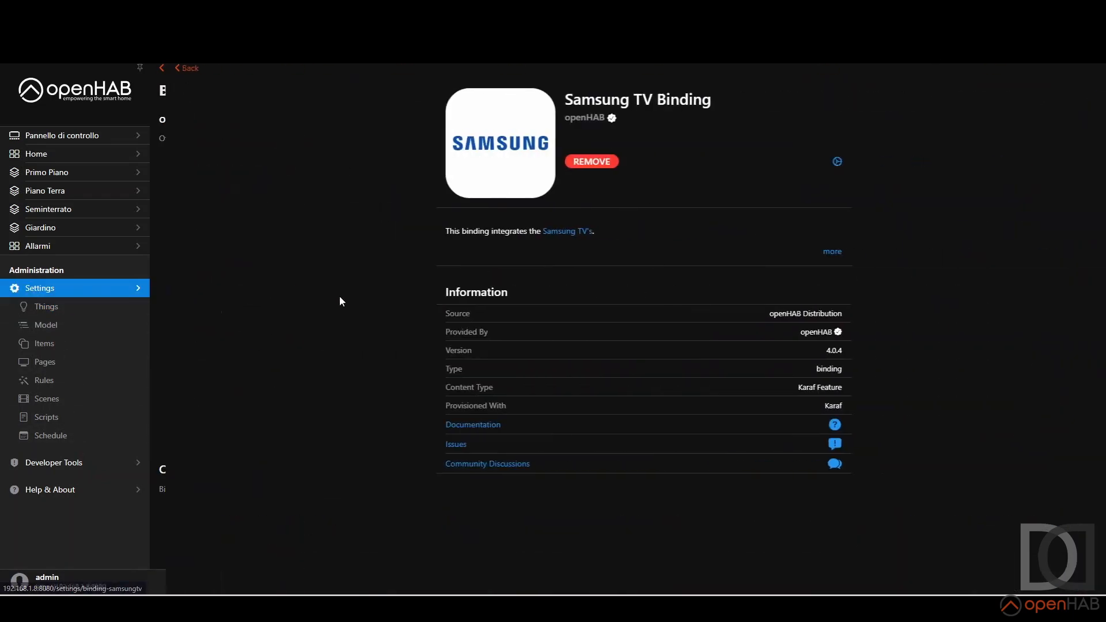
pyautogui.click(822, 163)
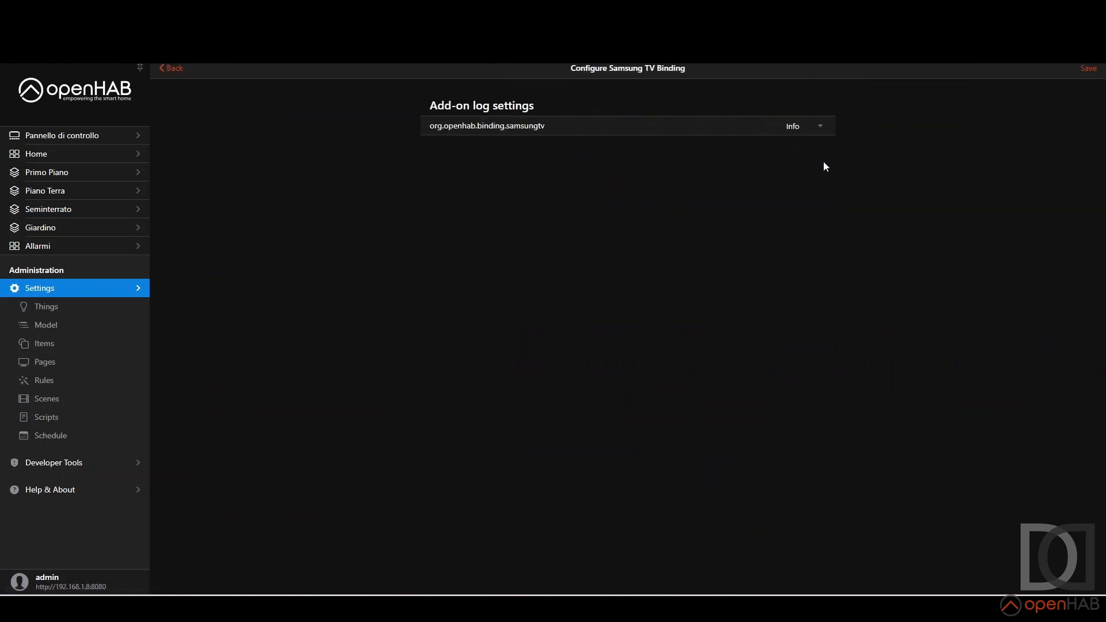
pyautogui.click(821, 128)
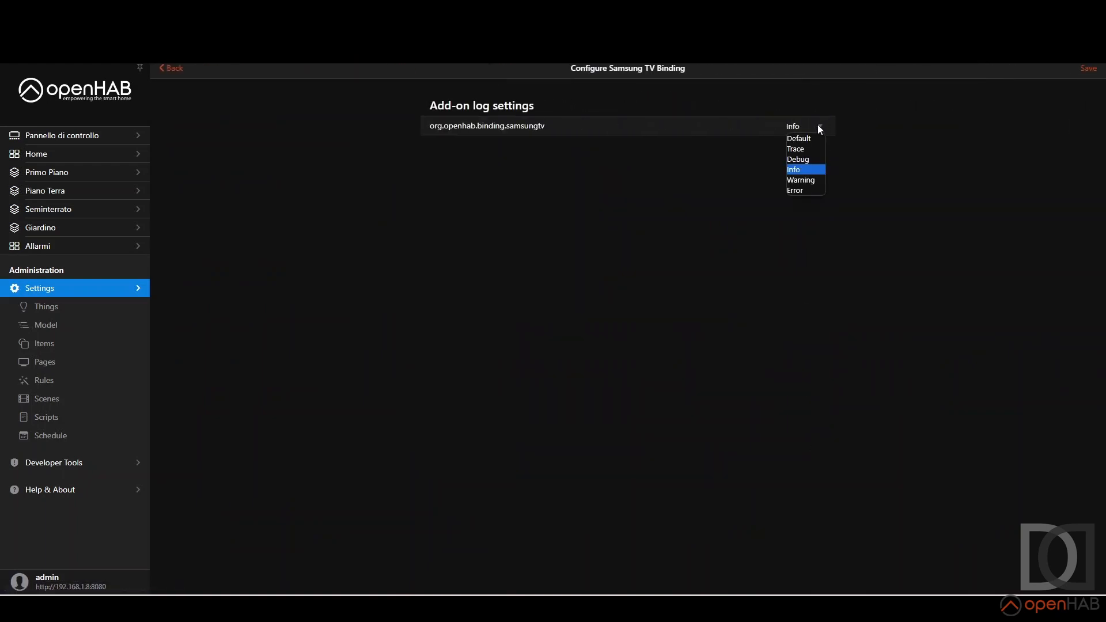
pyautogui.click(820, 128)
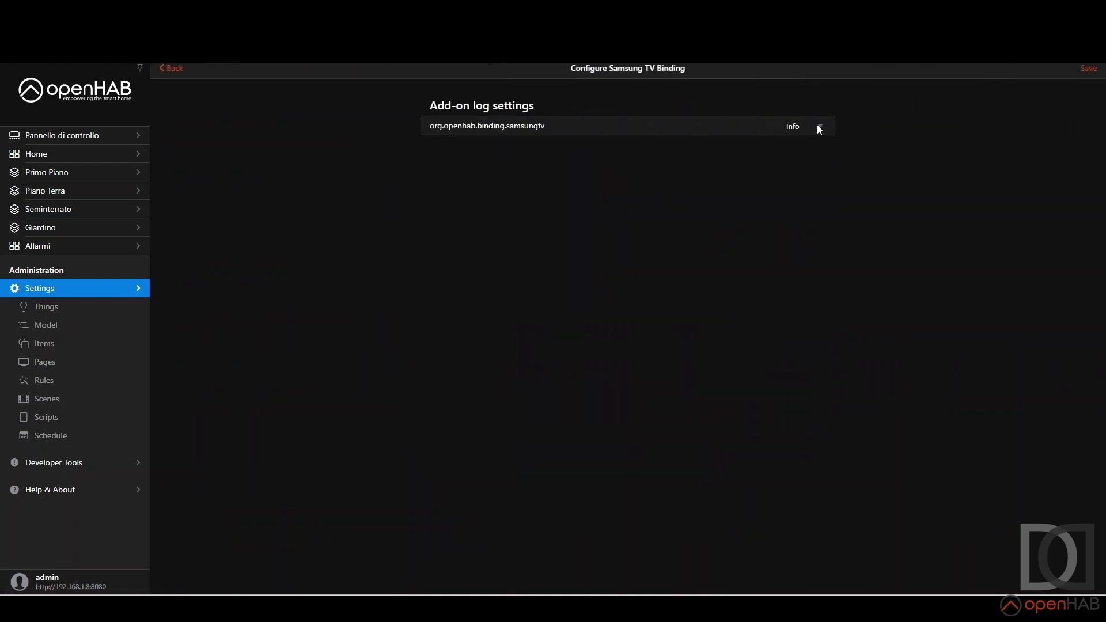
pyautogui.click(165, 68)
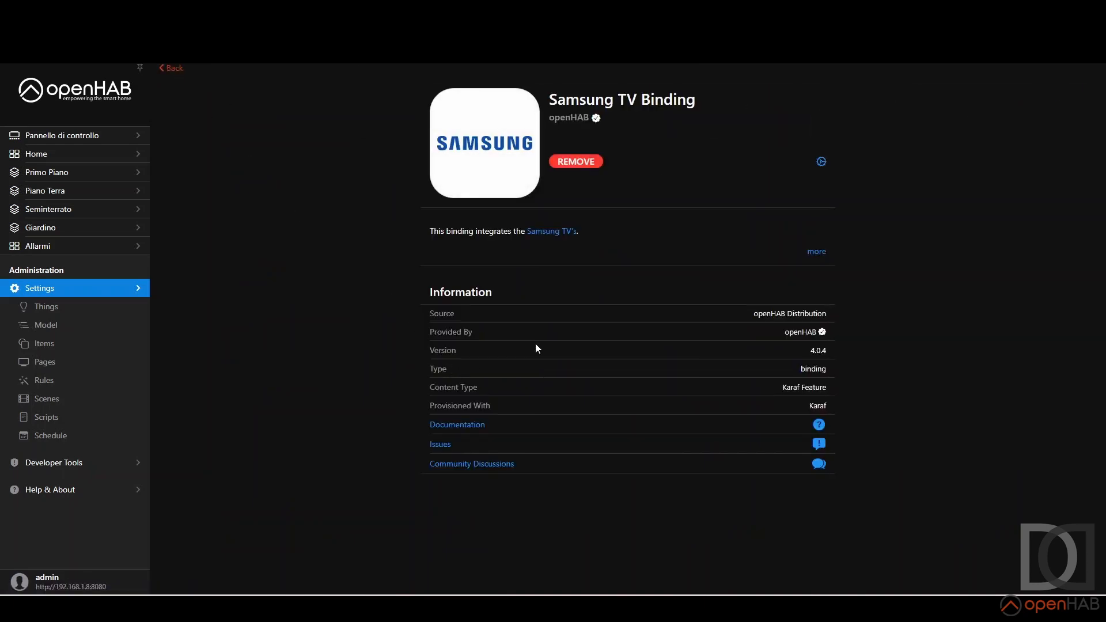
# Read the Samsung TV Binding's full documentation on discovery, thing configuration, possible ports and channels
pyautogui.click(817, 253)
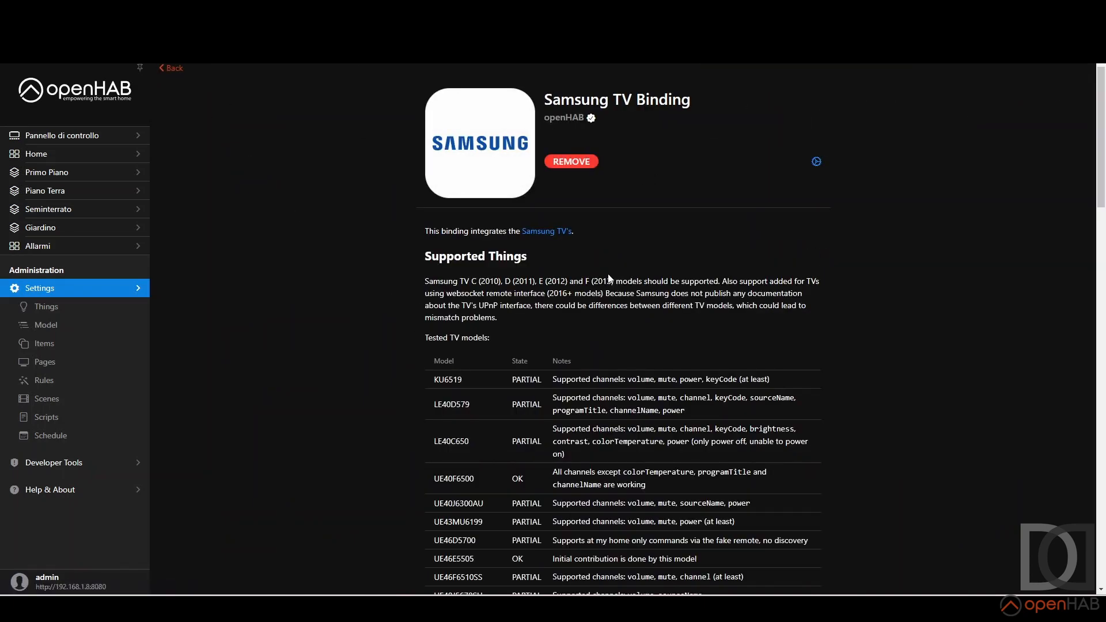
pyautogui.scroll(-7, 609, 278)
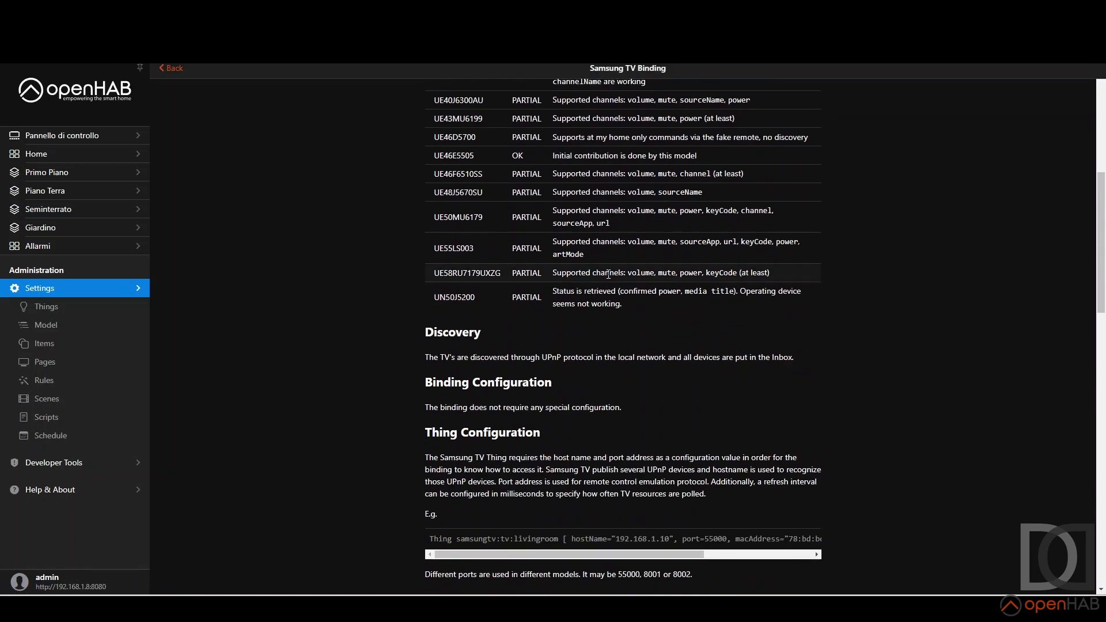
pyautogui.scroll(-1, 609, 275)
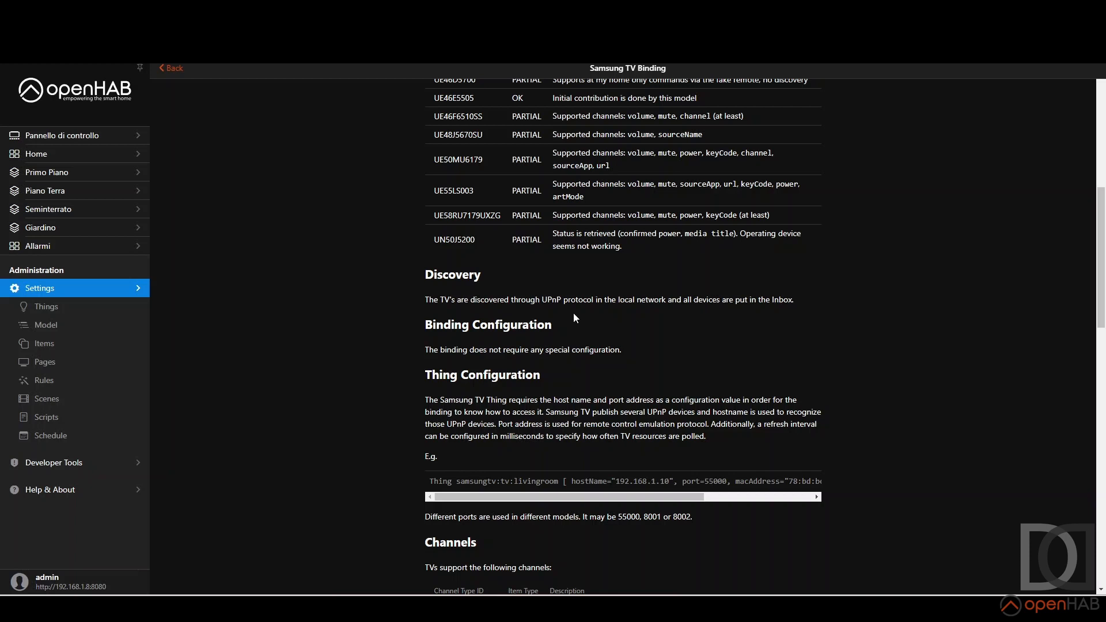
pyautogui.scroll(-2, 508, 344)
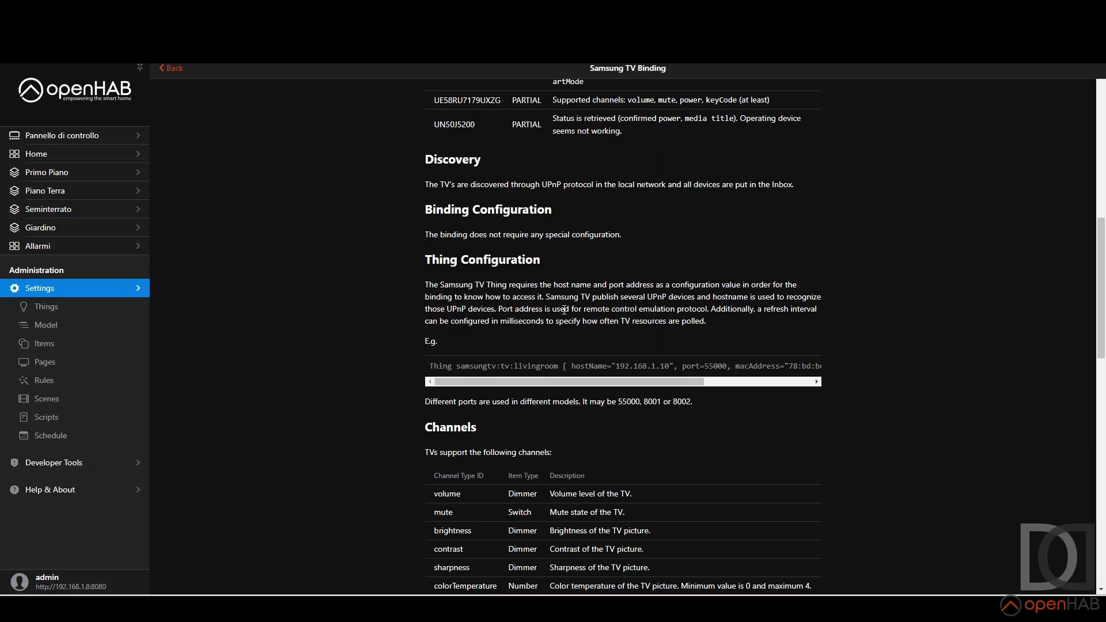
pyautogui.scroll(-1, 564, 310)
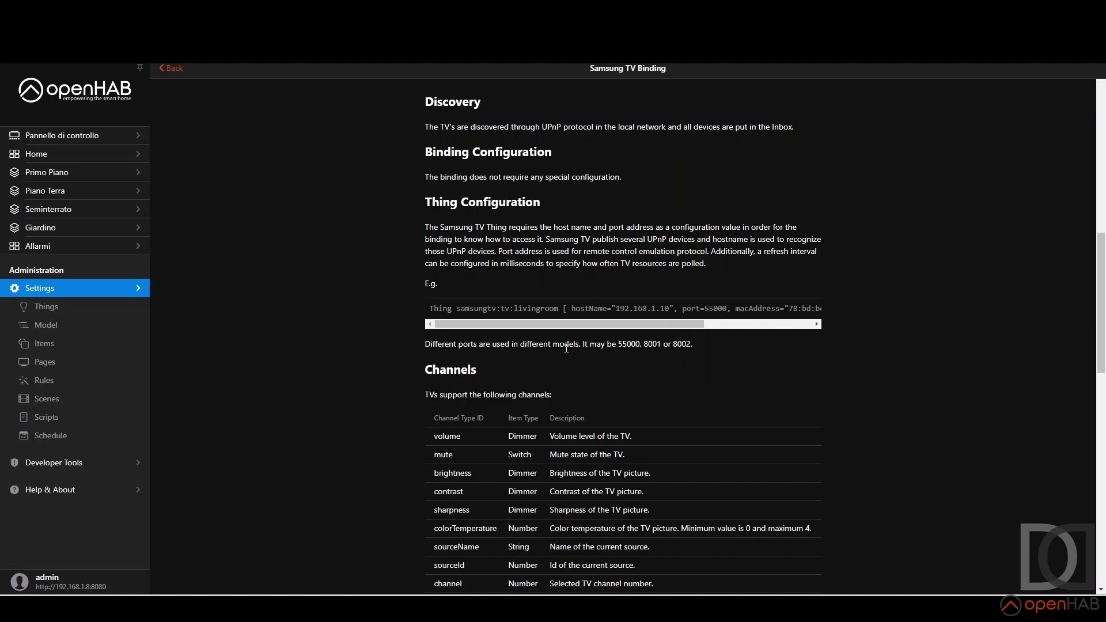
# Read the Samsung TV Binding documentation on possible ports, supported channels, item examples and known app names
pyautogui.moveTo(619, 344); pyautogui.dragTo(661, 344)
pyautogui.click(683, 344)
pyautogui.scroll(-1, 683, 344)
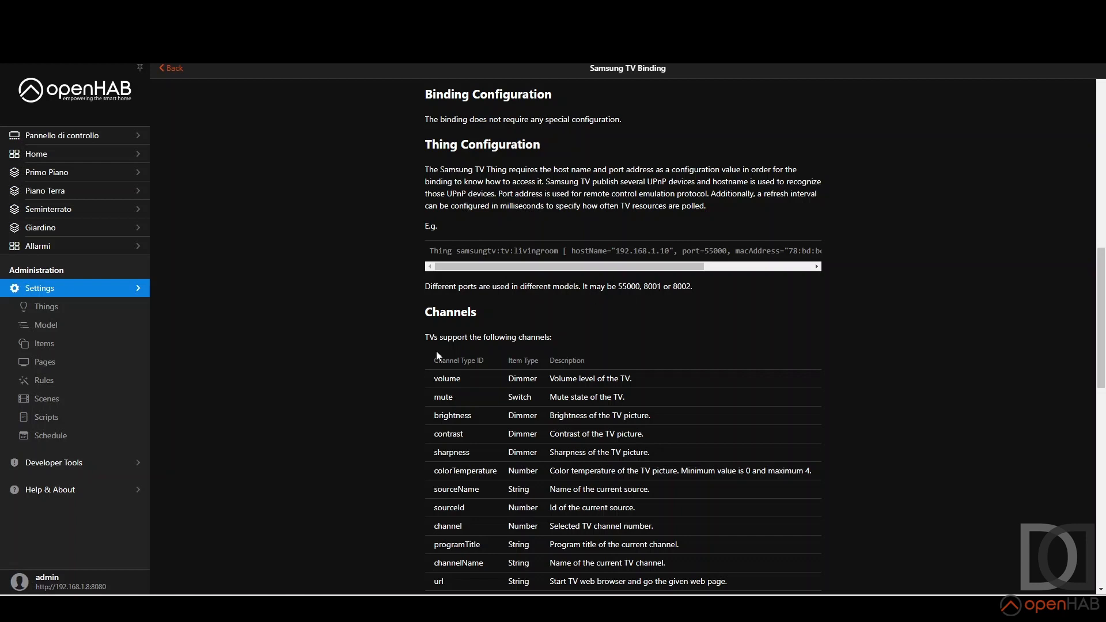
pyautogui.scroll(-5, 433, 356)
pyautogui.scroll(-2, 433, 358)
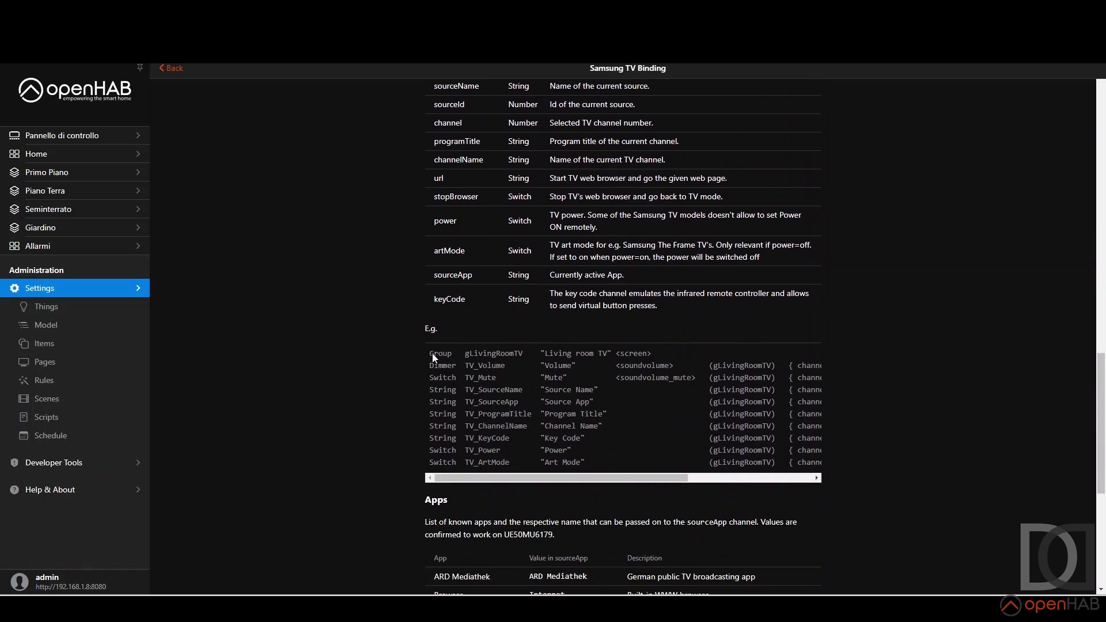
pyautogui.scroll(-6, 467, 252)
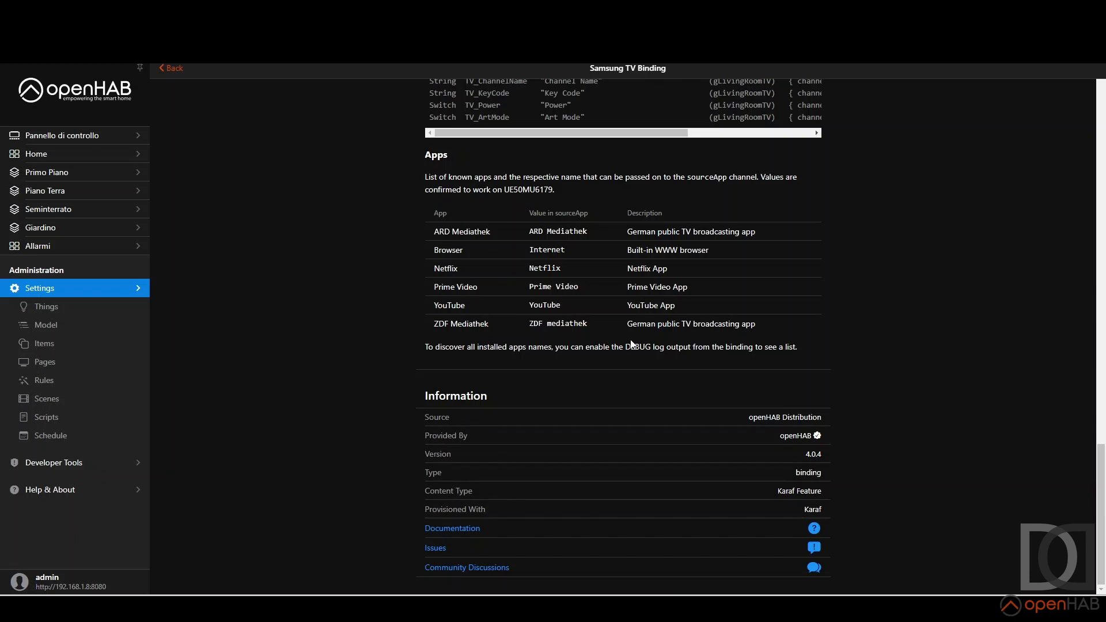
# Search the add-on store for samsung and look through the description page of Samsung TV Binding (Beta)
pyautogui.click(164, 69)
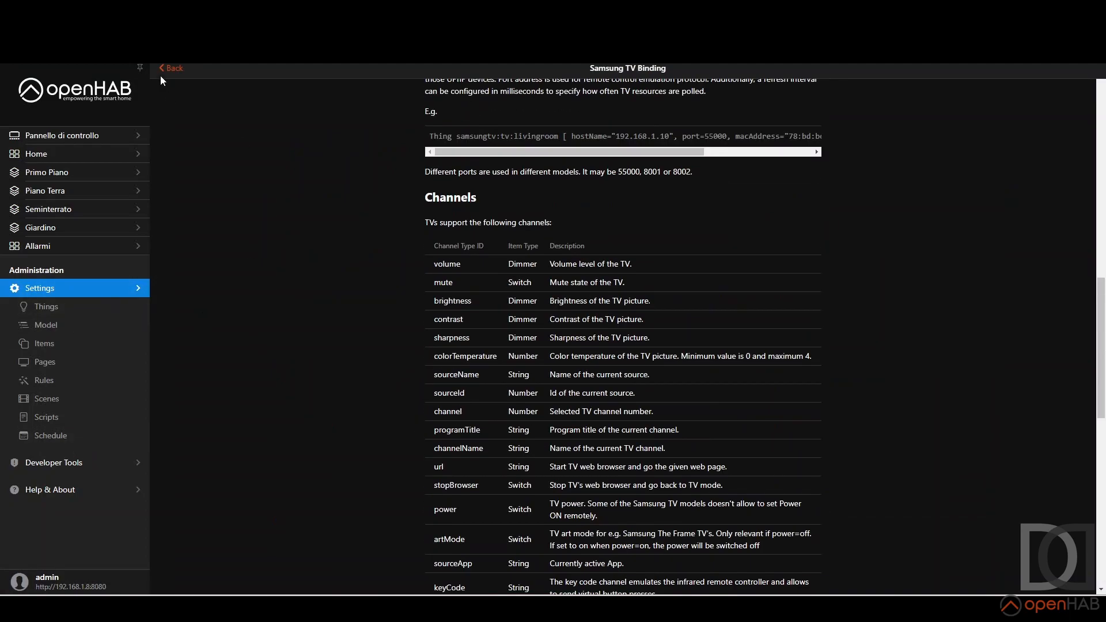
pyautogui.click(1005, 582)
pyautogui.write('samsung')
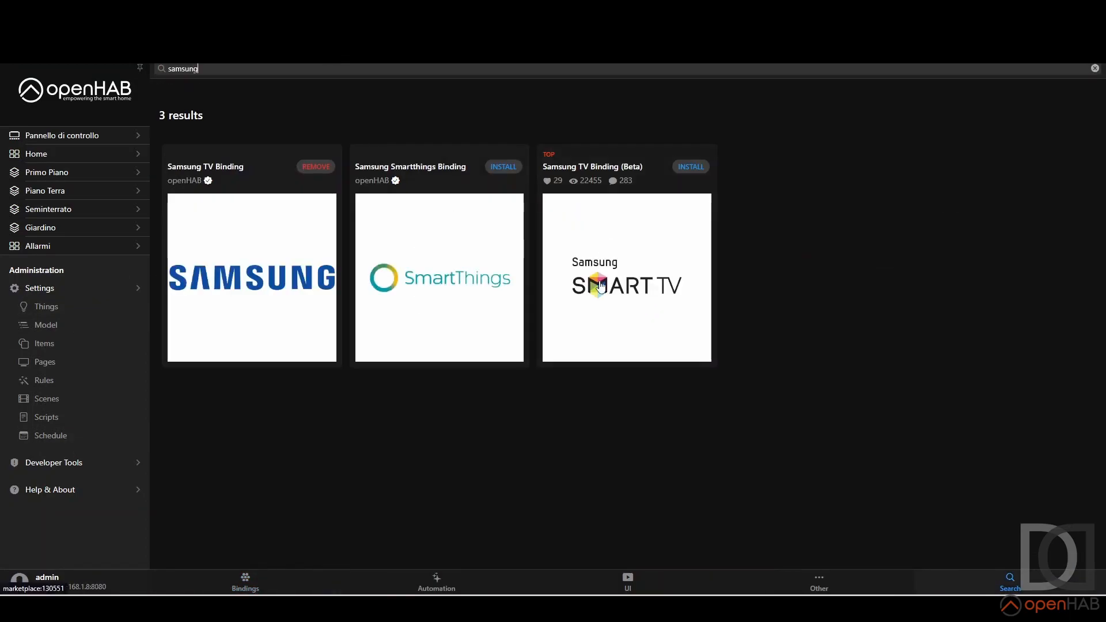
pyautogui.click(601, 285)
pyautogui.scroll(-15, 593, 284)
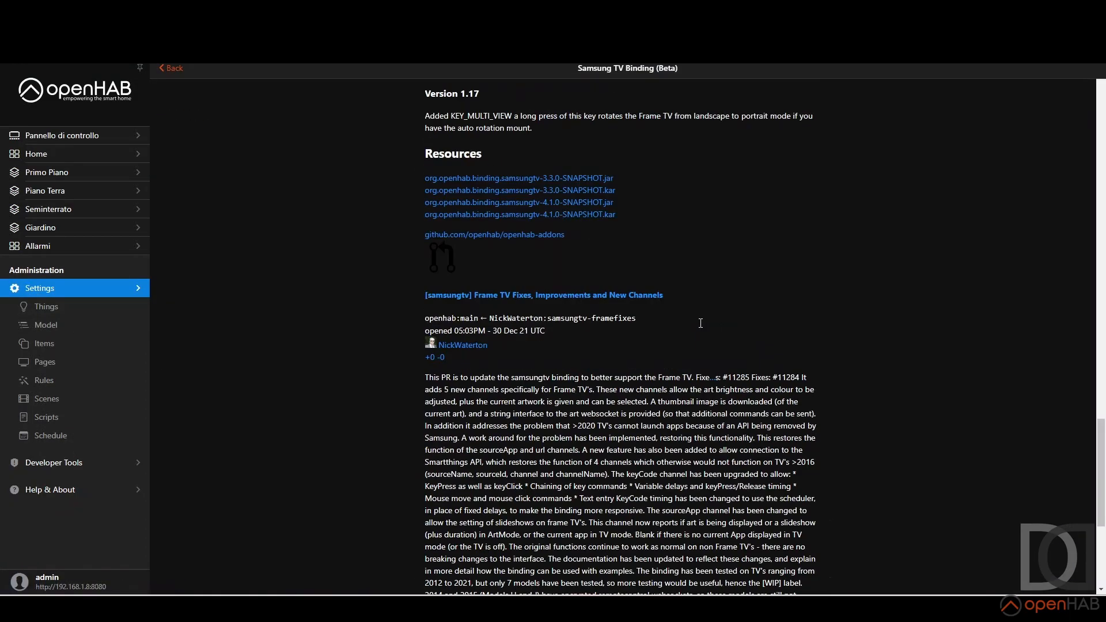
pyautogui.scroll(15, 699, 327)
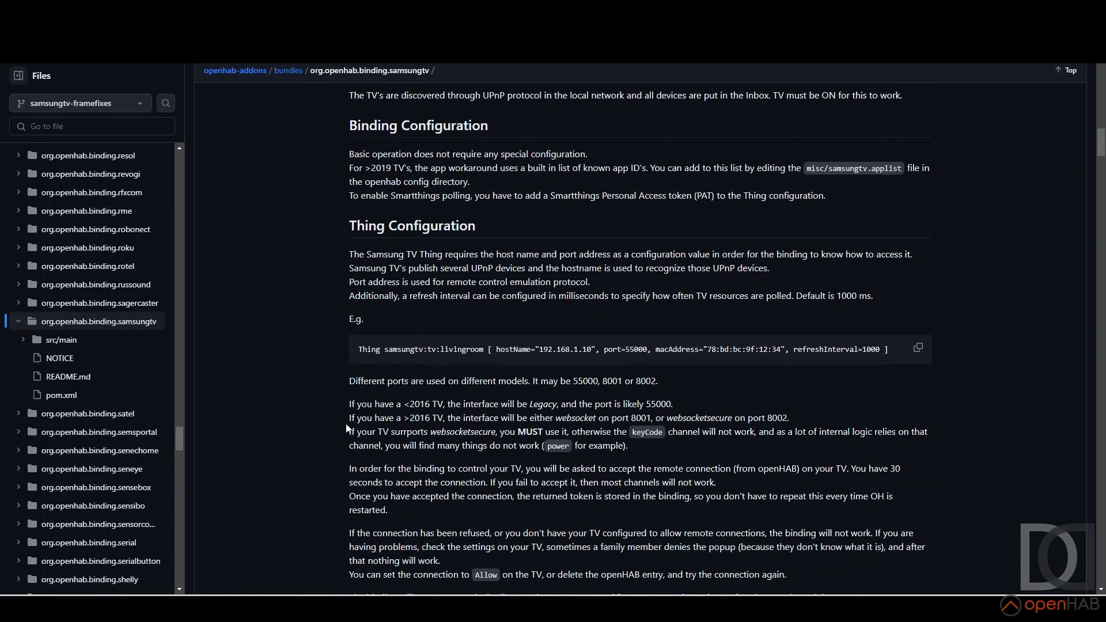
# Read the beta binding's GitHub documentation on the interface and port for each TV generation and on remote connection token storage
pyautogui.moveTo(411, 419); pyautogui.dragTo(428, 417)
pyautogui.doubleClick(643, 419)
pyautogui.doubleClick(780, 419)
pyautogui.moveTo(517, 498); pyautogui.dragTo(617, 498)
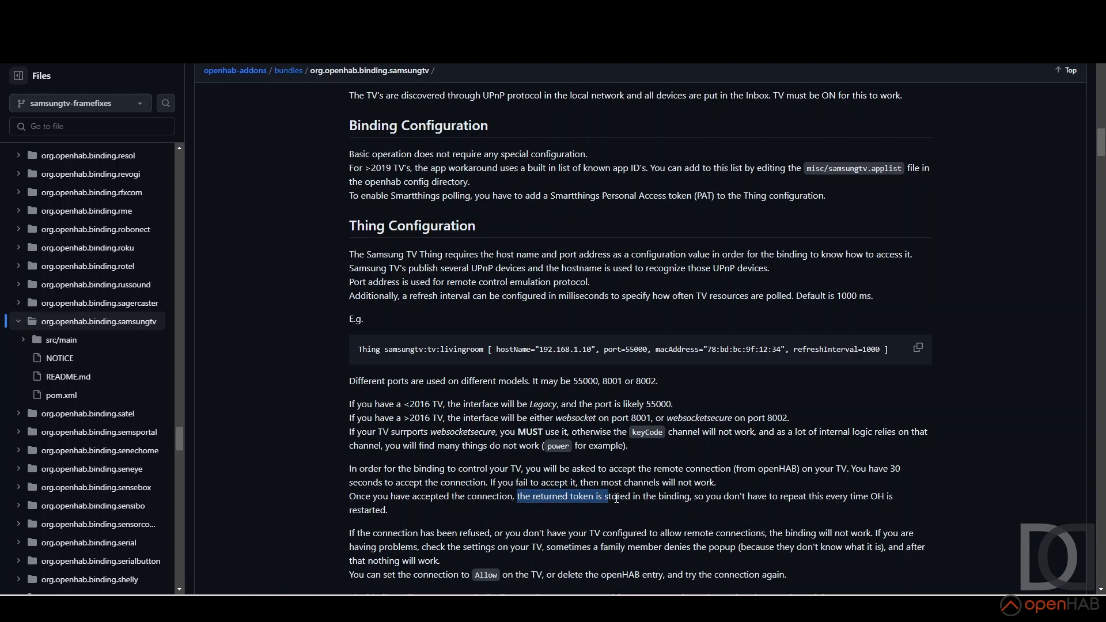
pyautogui.scroll(-3, 616, 498)
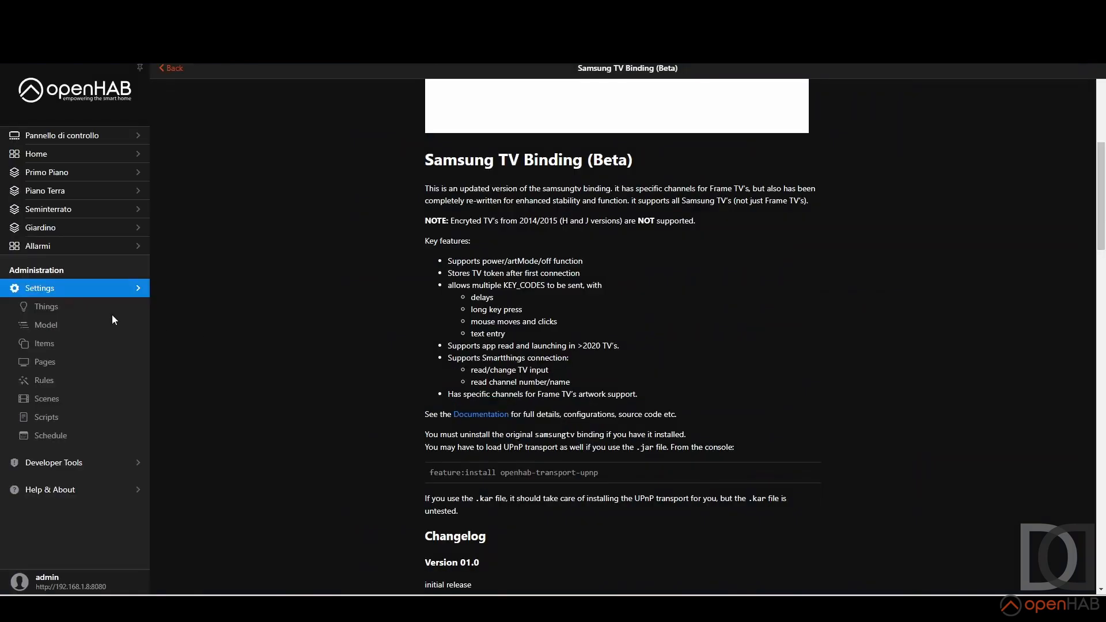
# Set the TV Soggiorno thing's TCP port to 8002 and its remote control protocol to Secure websocket (2016 and later TV's), and save
pyautogui.click(44, 306)
pyautogui.click(365, 91)
pyautogui.write('tv')
pyautogui.click(479, 165)
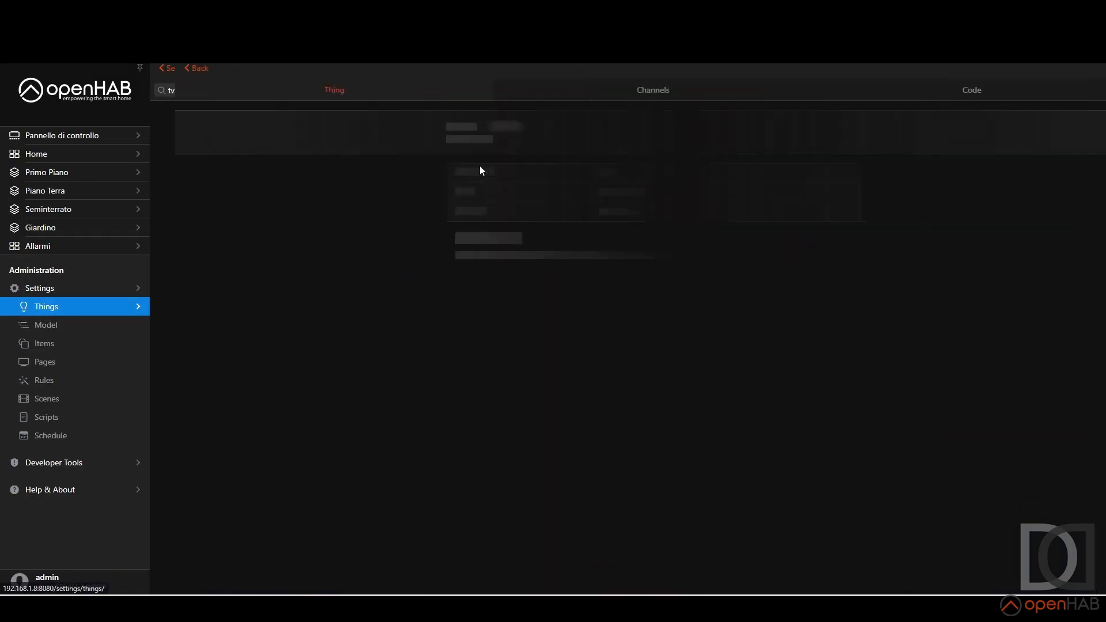
pyautogui.scroll(-2, 479, 261)
pyautogui.moveTo(479, 261); pyautogui.dragTo(381, 264)
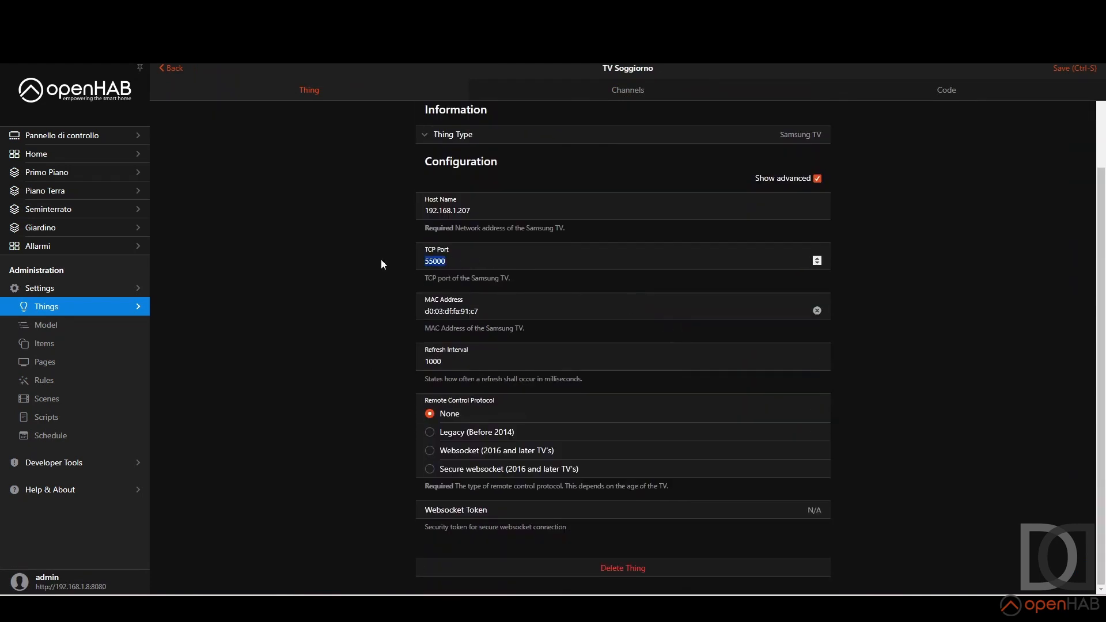
pyautogui.write('8002')
pyautogui.click(430, 470)
pyautogui.click(1064, 69)
# Check the websocket token in TV Soggiorno's advanced configuration before and after the connection is made
pyautogui.moveTo(424, 512); pyautogui.dragTo(636, 515)
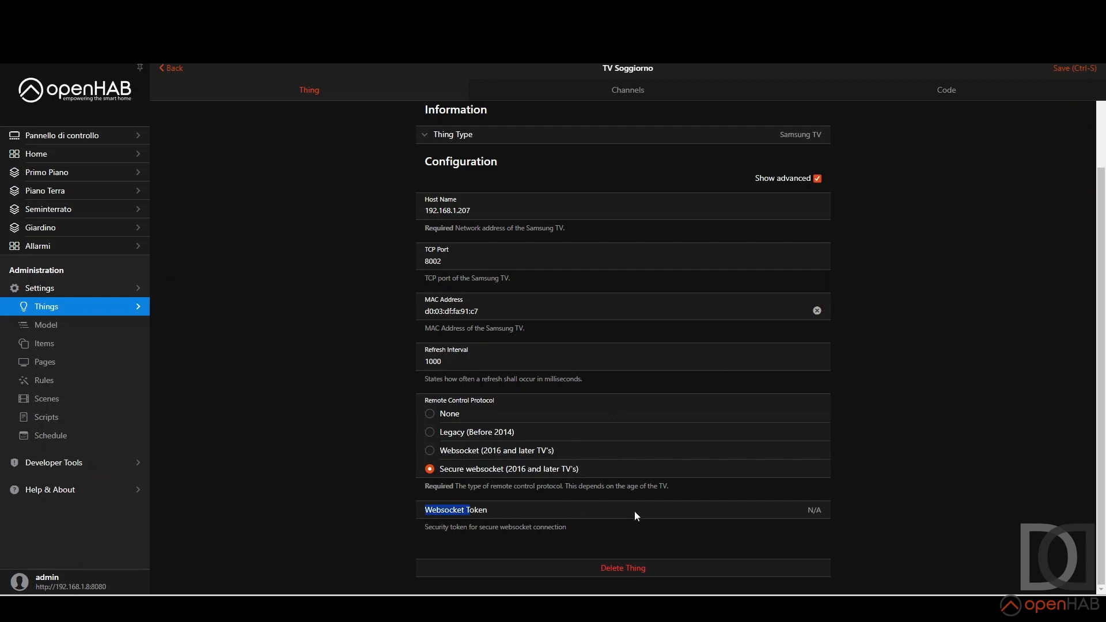
pyautogui.click(882, 490)
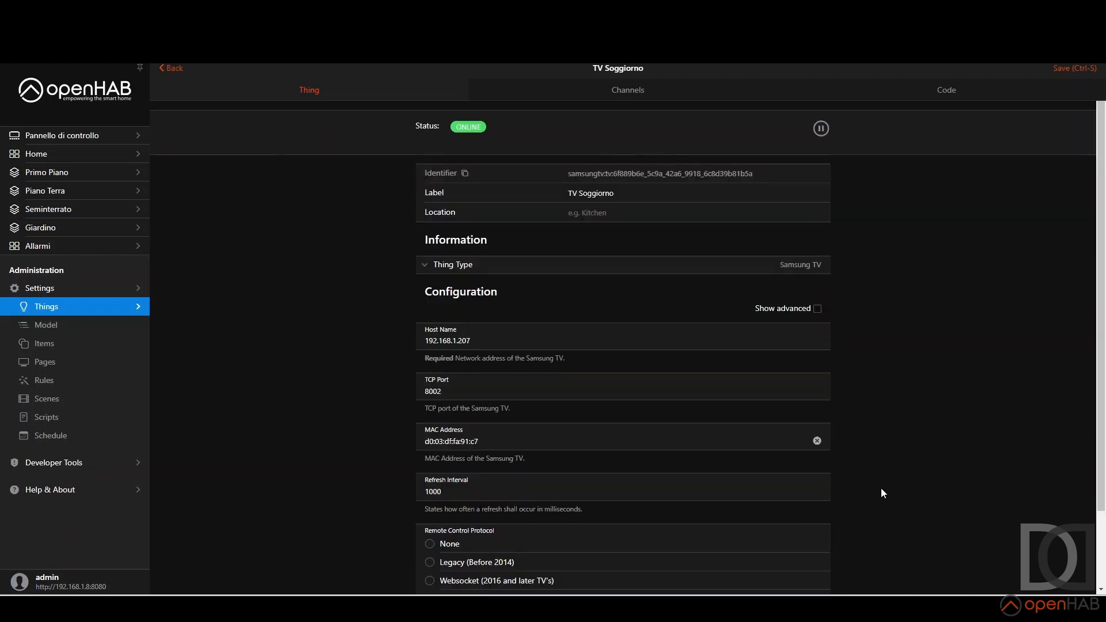
pyautogui.click(817, 309)
pyautogui.scroll(-2, 832, 288)
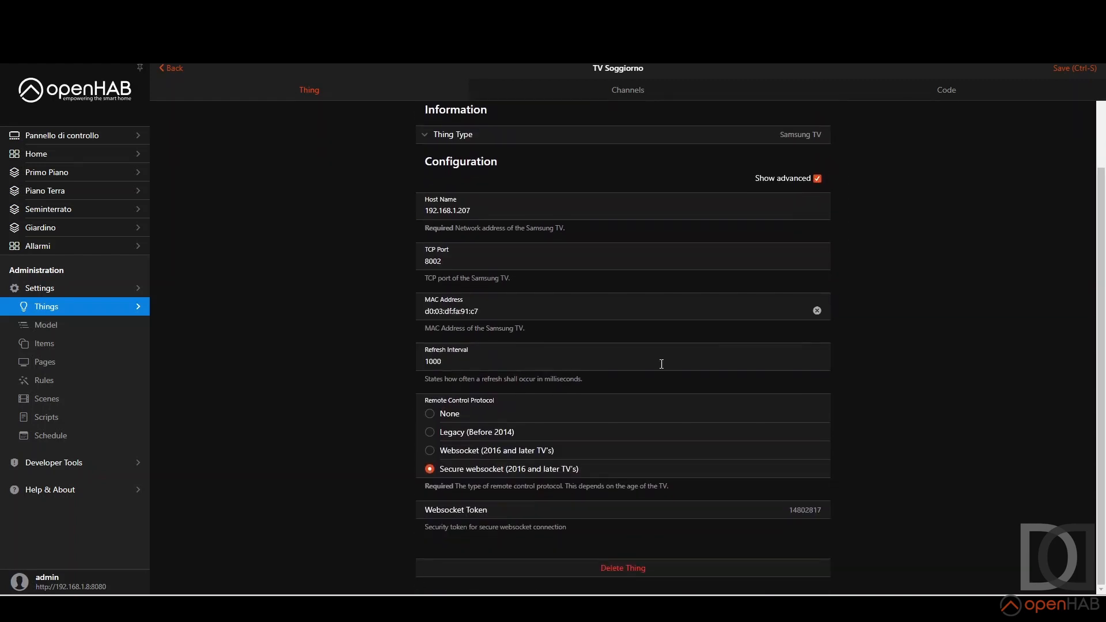
pyautogui.doubleClick(800, 512)
# Set TV Soggiorno's location to Soggiorno and save the thing
pyautogui.scroll(1, 328, 392)
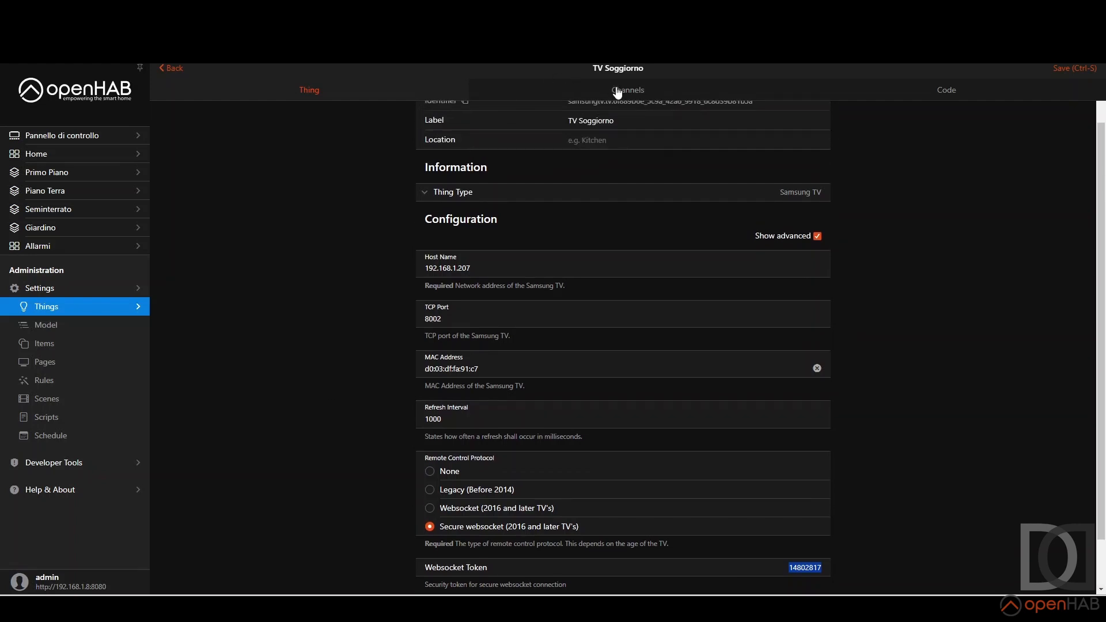
pyautogui.click(643, 141)
pyautogui.write('Soggiorno')
pyautogui.hotkey('ctrl', 's')
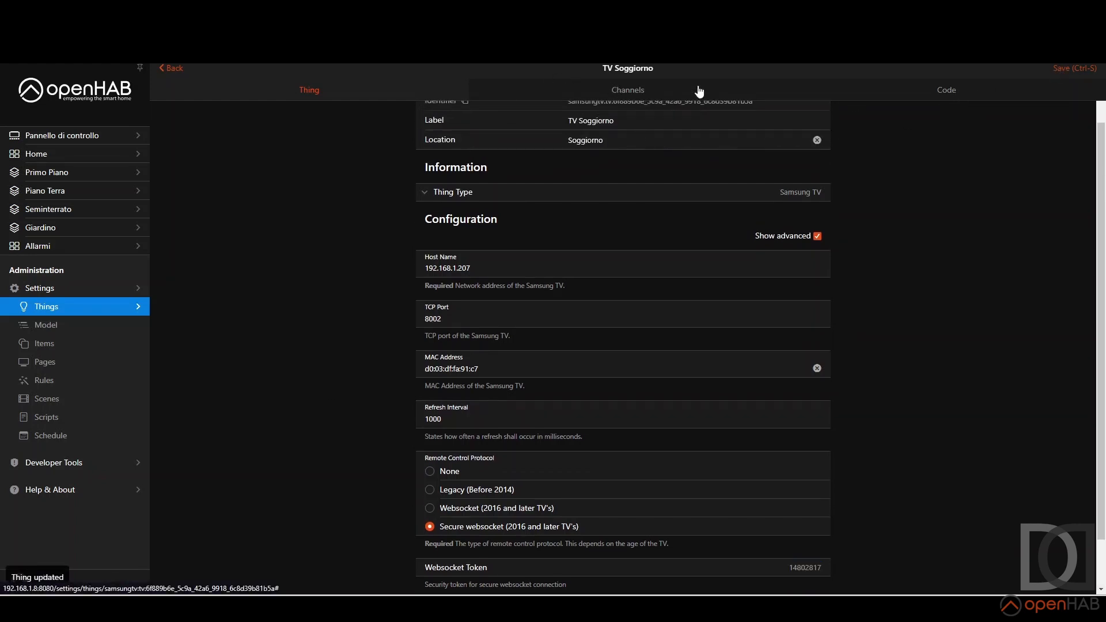
# Review all channels of TV Soggiorno, including the advanced ones, from Volume to Application
pyautogui.click(631, 92)
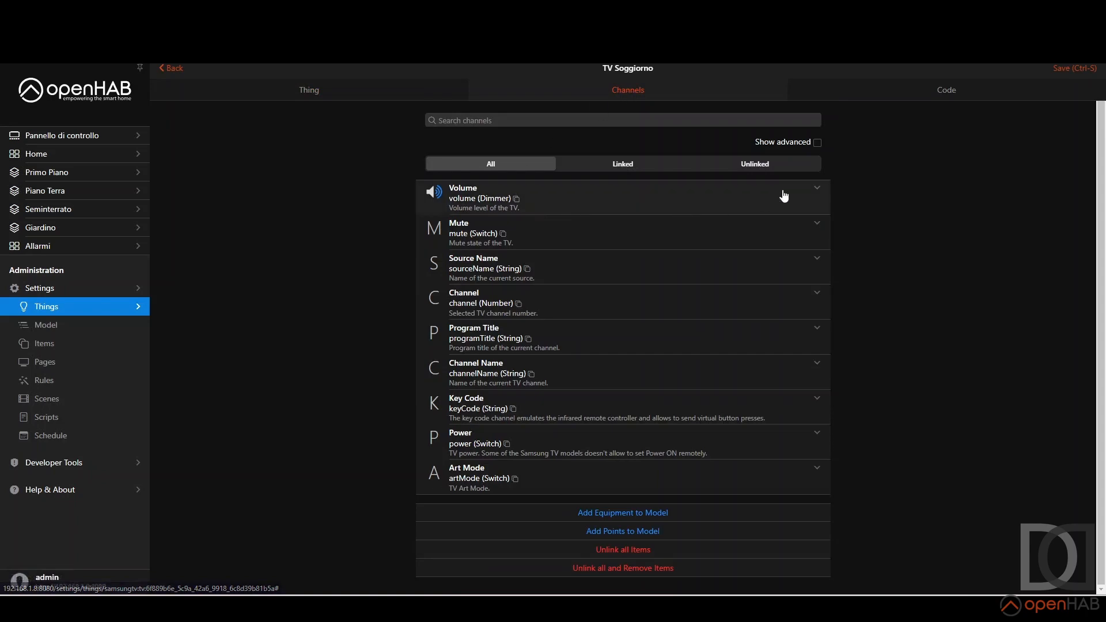
pyautogui.click(817, 142)
pyautogui.scroll(-5, 526, 270)
pyautogui.scroll(5, 526, 271)
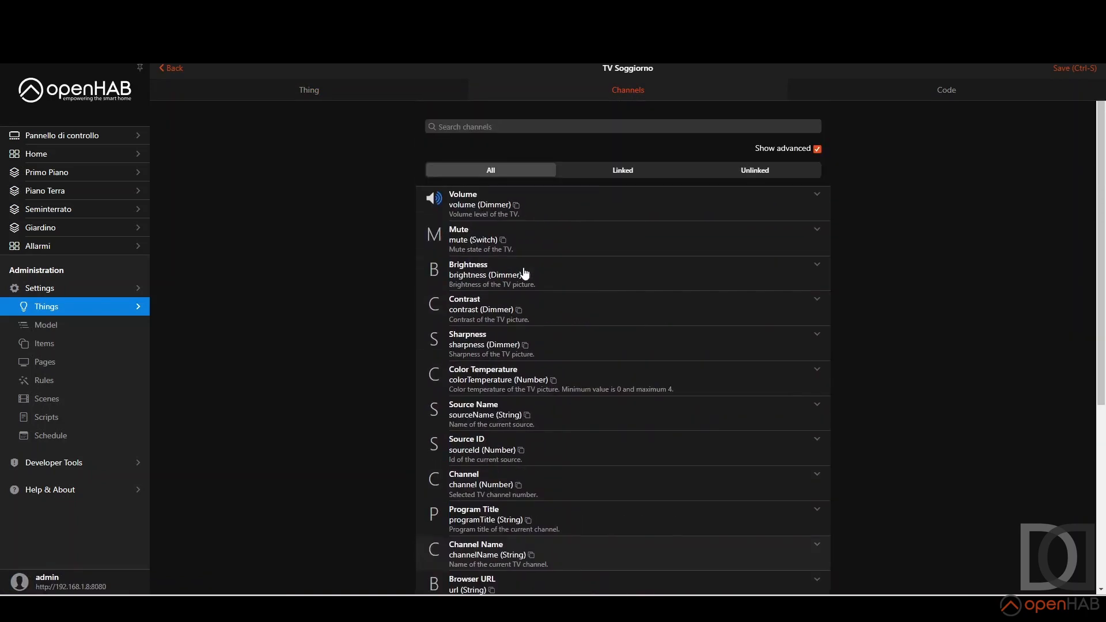
pyautogui.scroll(-5, 526, 271)
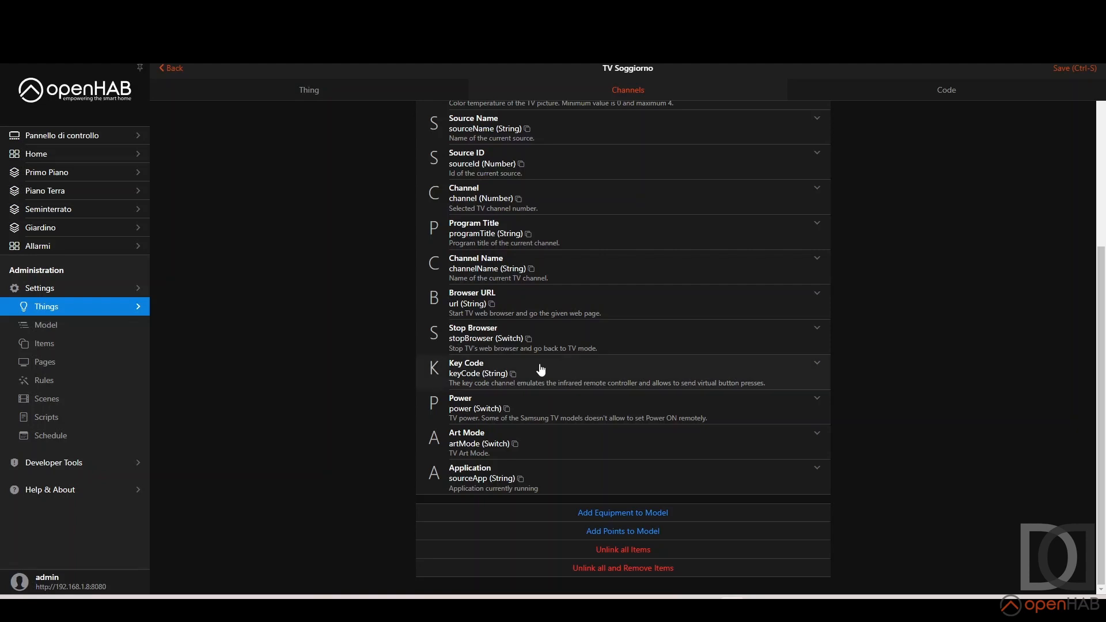
pyautogui.scroll(5, 541, 369)
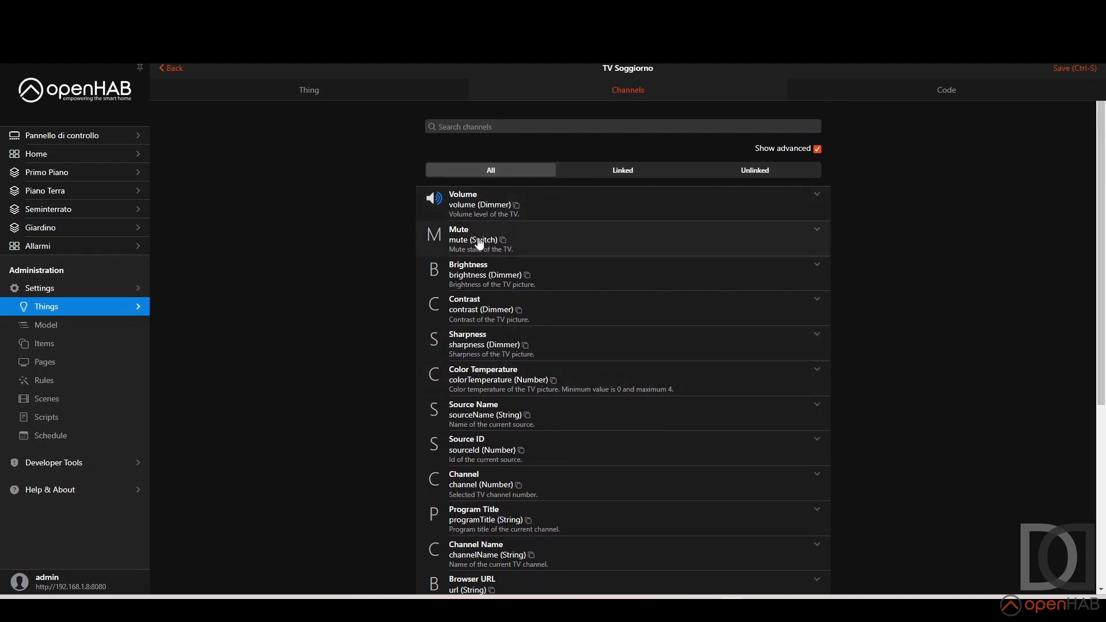
pyautogui.scroll(-5, 482, 263)
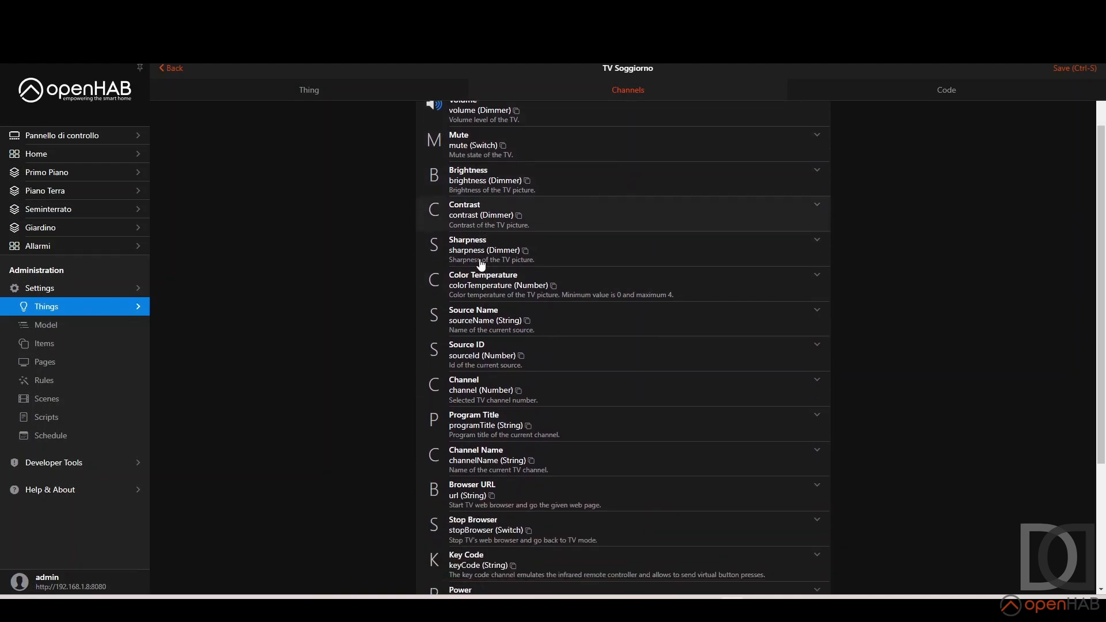
pyautogui.scroll(-1, 481, 263)
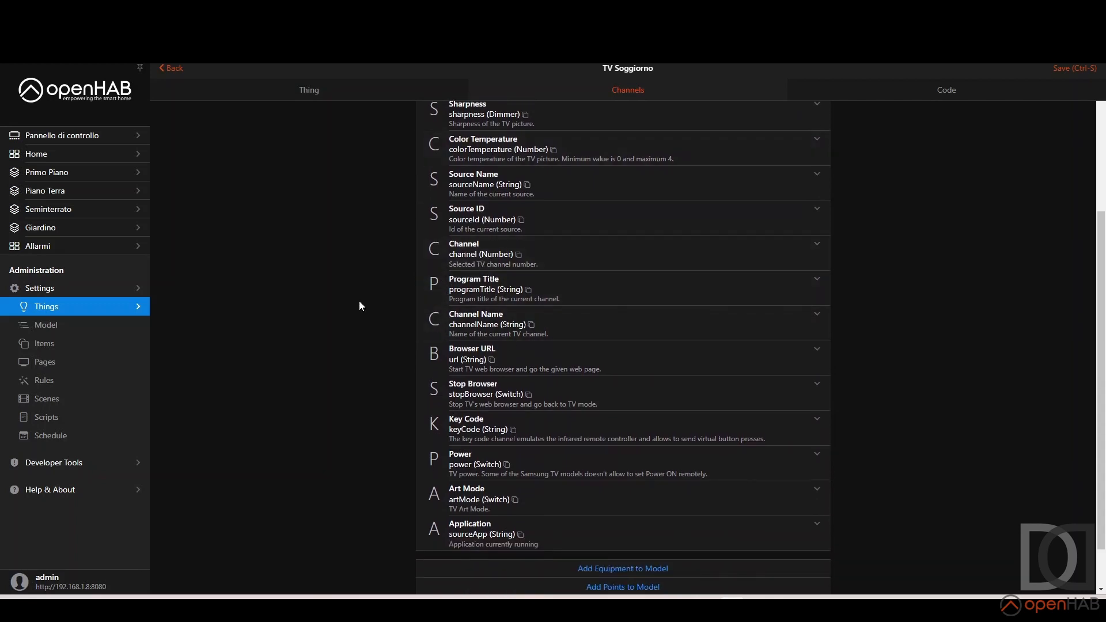
pyautogui.scroll(-1, 357, 317)
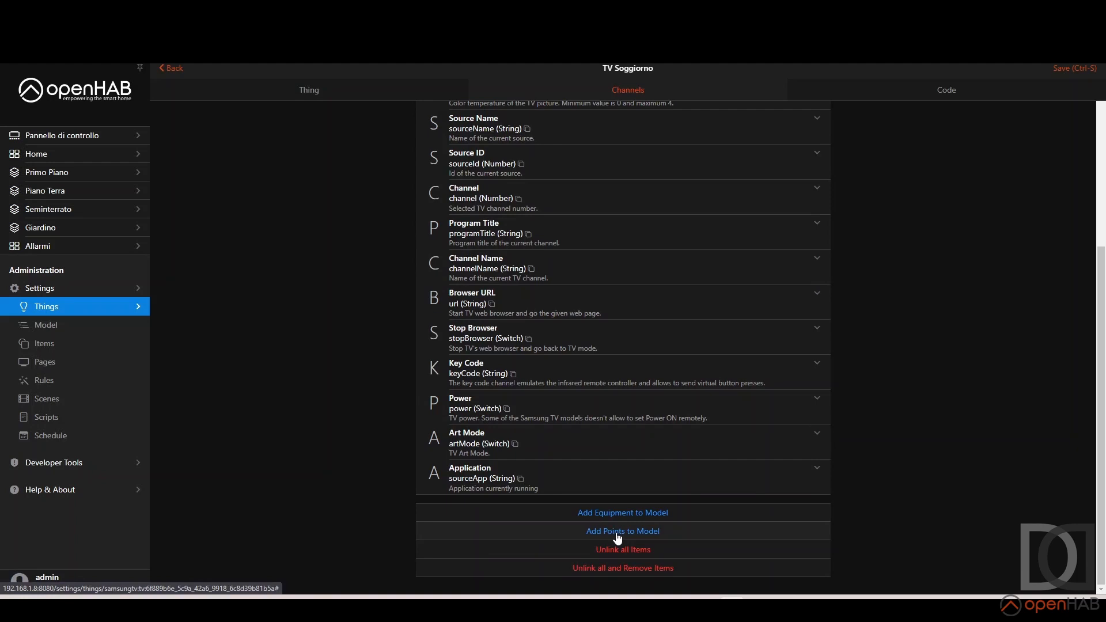
# Start adding TV Soggiorno to the model as equipment, with Soggiorno under Casa > Piano Terra as its parent group
pyautogui.click(617, 512)
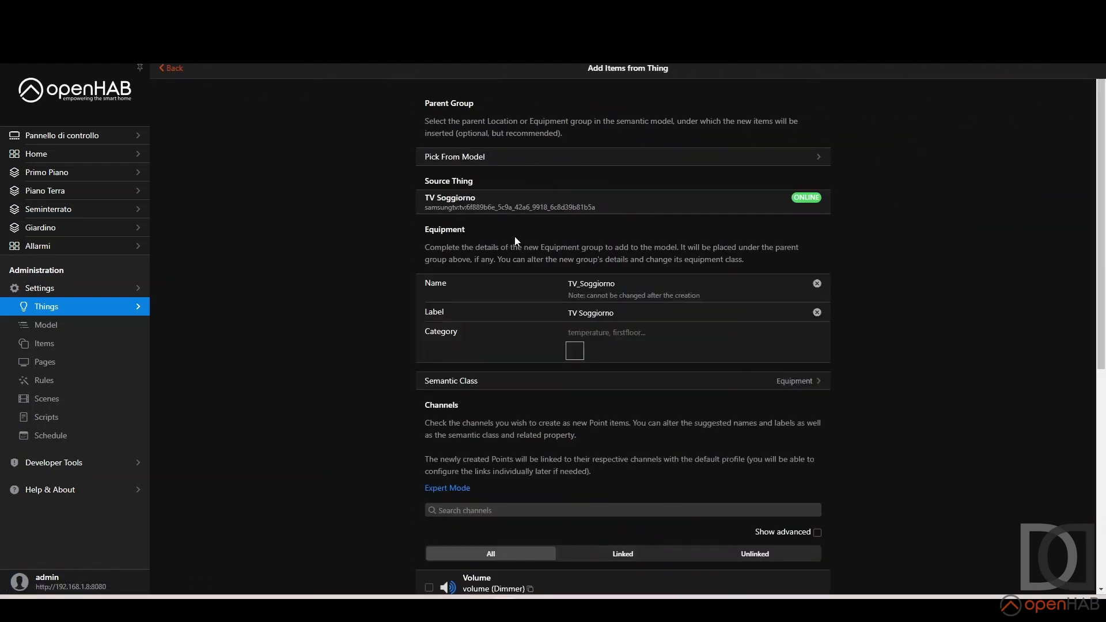
pyautogui.click(518, 156)
pyautogui.click(388, 212)
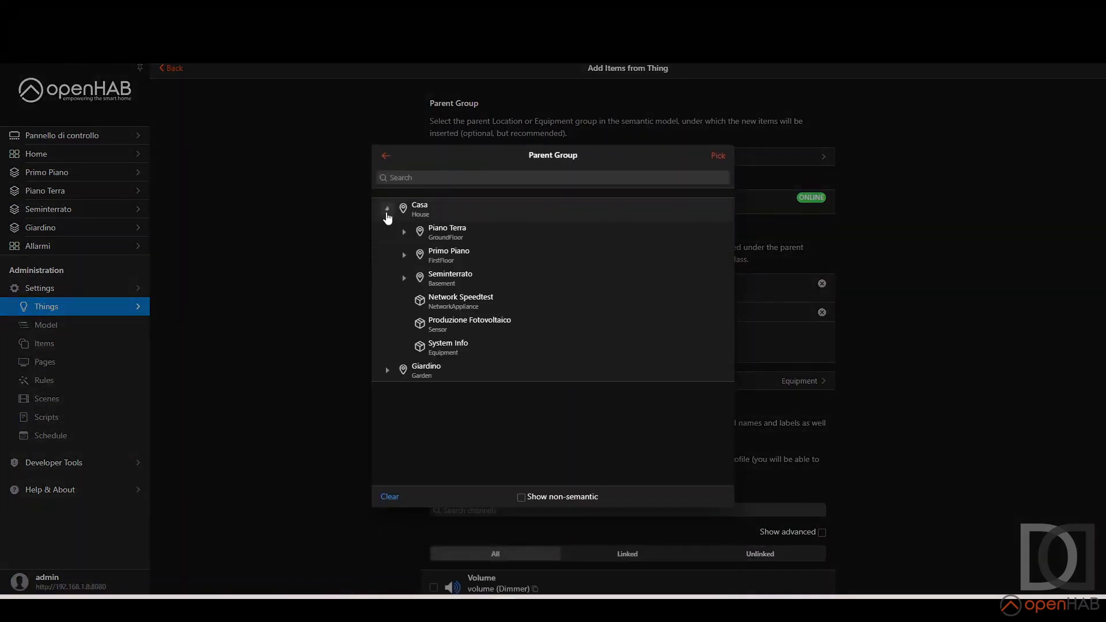
pyautogui.click(404, 232)
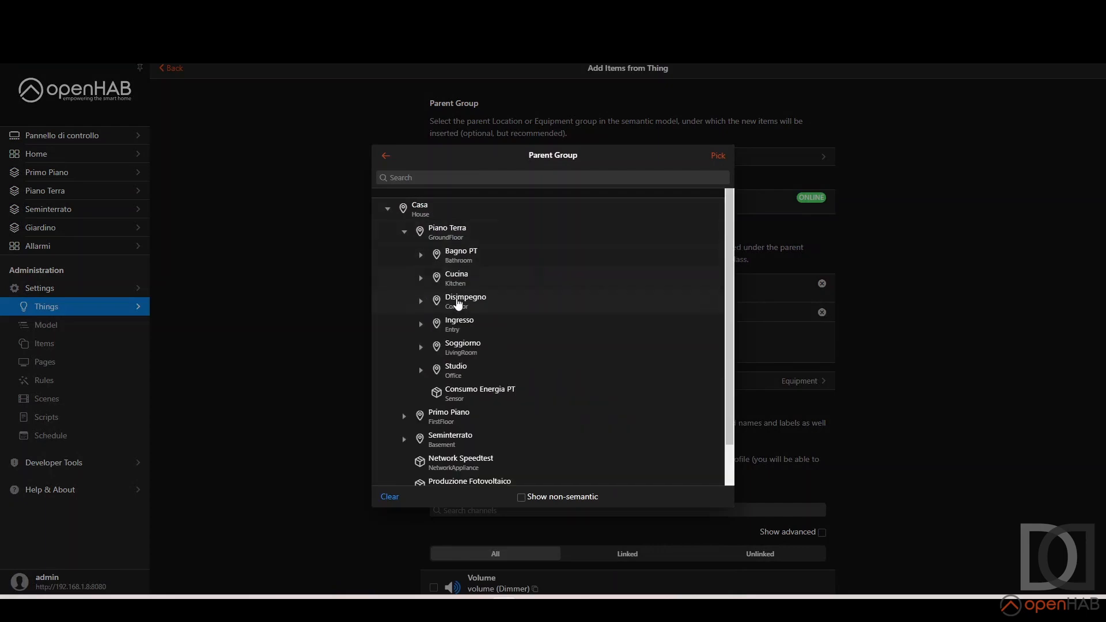
pyautogui.click(466, 352)
pyautogui.click(717, 156)
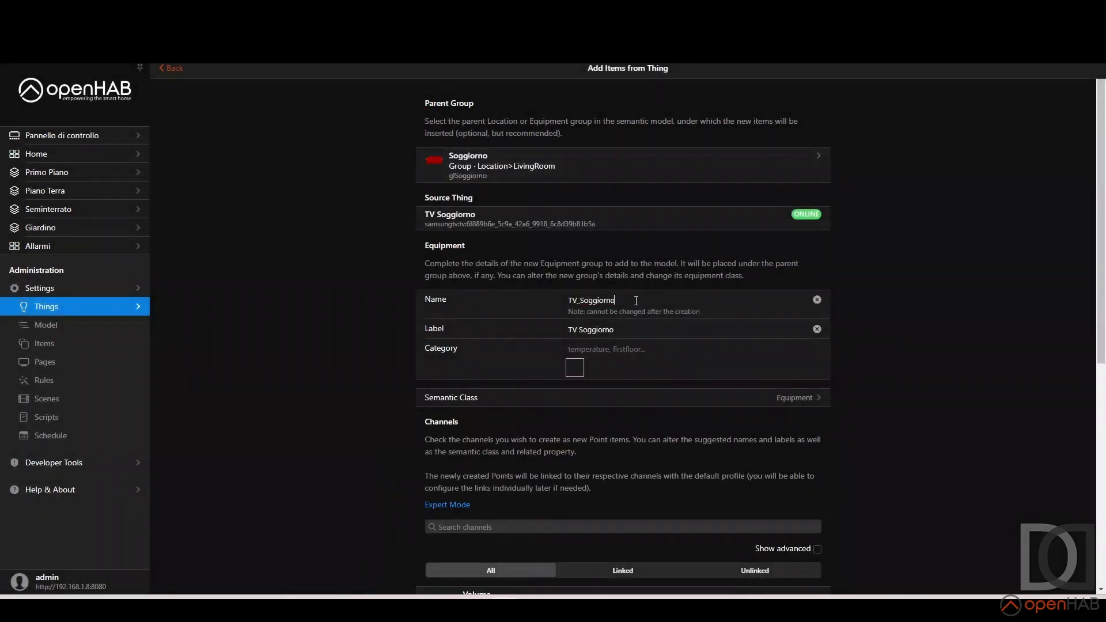
# Name the new equipment group eqPTSoggiornoTV and set its category to screen
pyautogui.moveTo(636, 300); pyautogui.dragTo(581, 300)
pyautogui.write('eqPTSoggiornoTV')
pyautogui.click(626, 351)
pyautogui.write('scree')
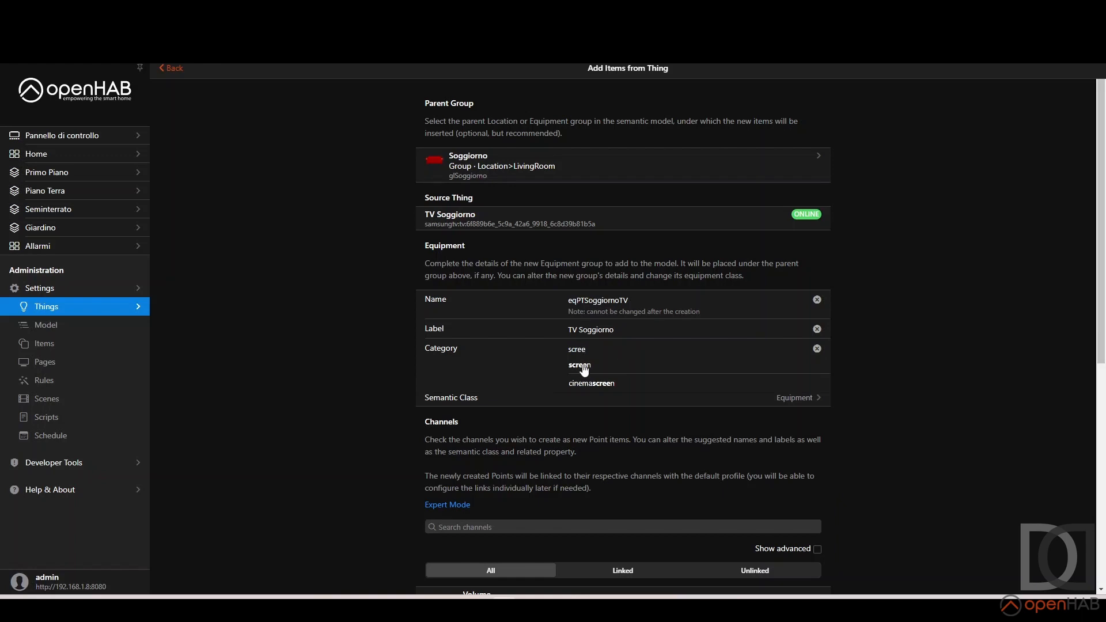
pyautogui.click(584, 369)
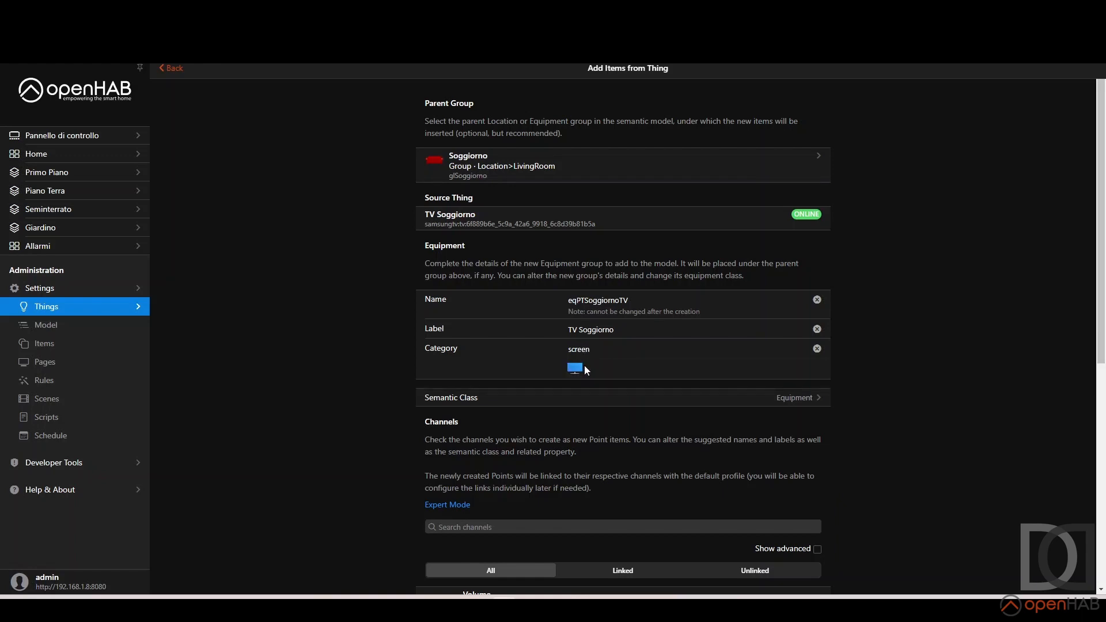
# Set the equipment's semantic class to Television
pyautogui.scroll(-1, 584, 368)
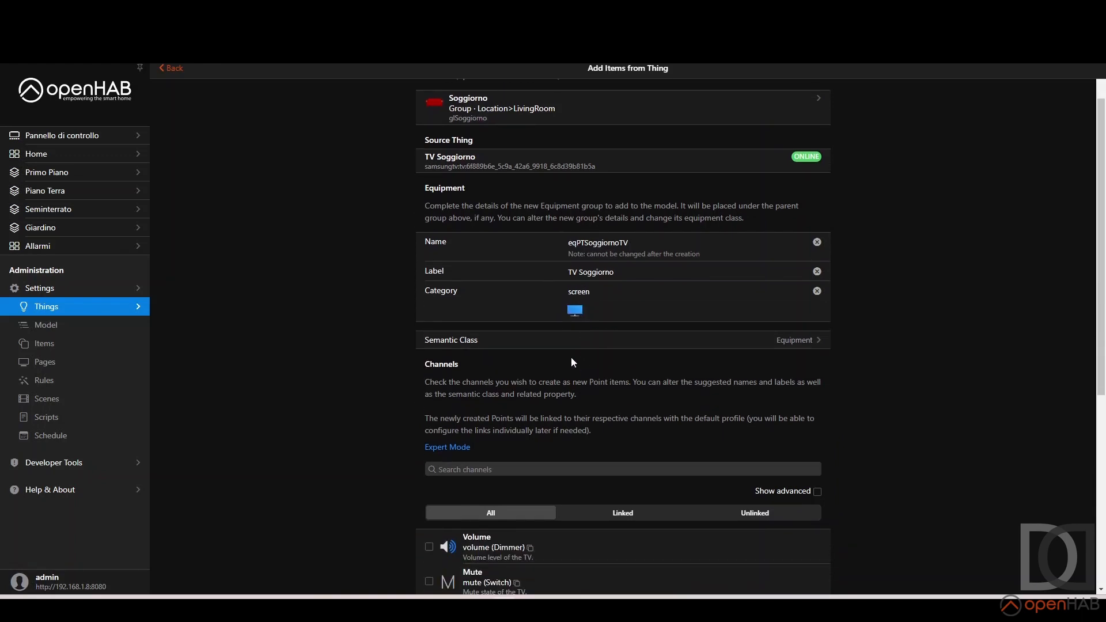
pyautogui.click(809, 342)
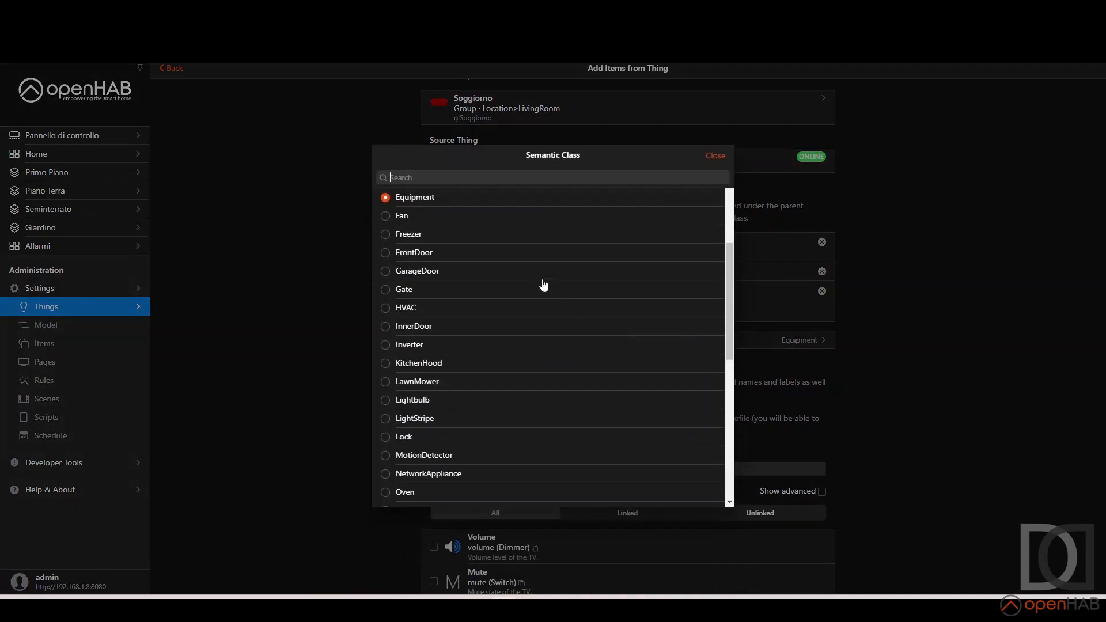
pyautogui.write('tele')
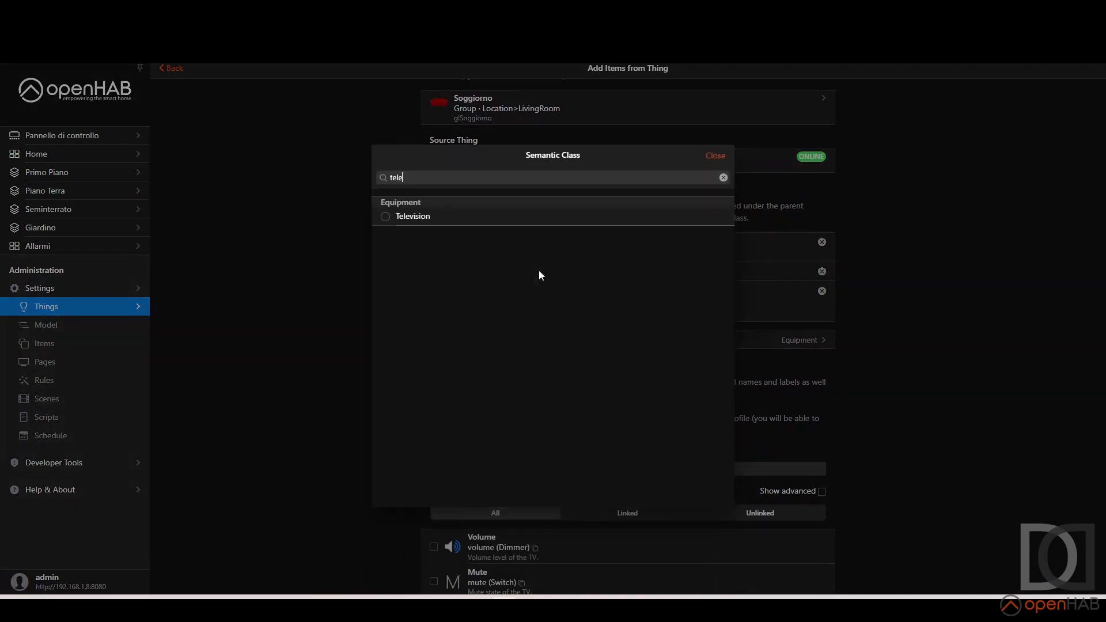
pyautogui.click(390, 218)
# Include the advanced channels and select the Volume channel with the label TV Soggiorno Volume
pyautogui.click(817, 491)
pyautogui.scroll(-3, 817, 491)
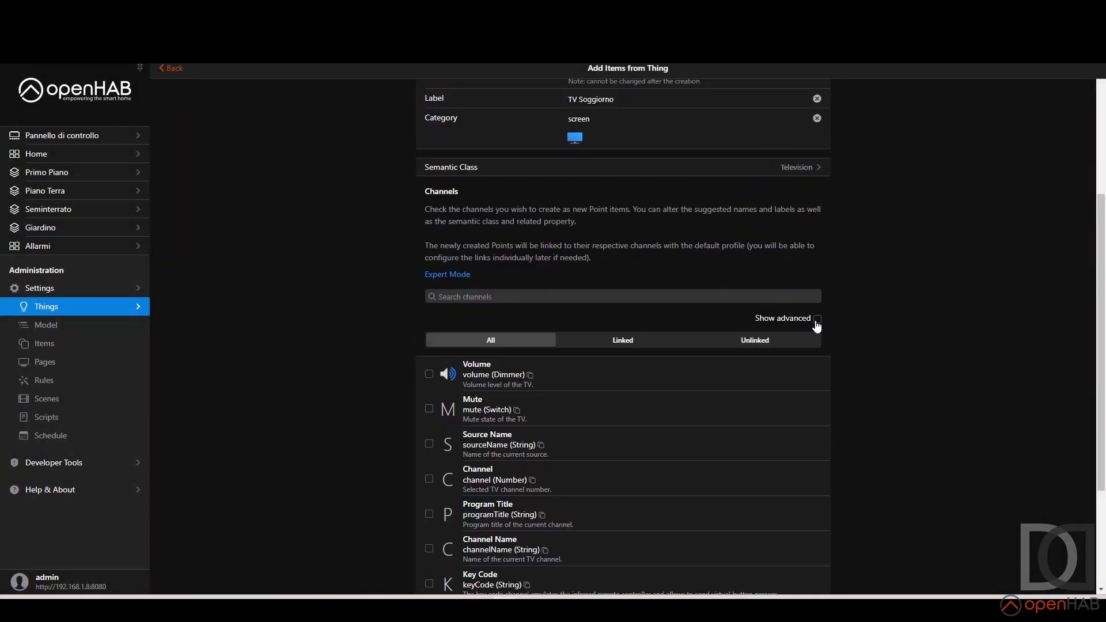
pyautogui.scroll(-1, 486, 369)
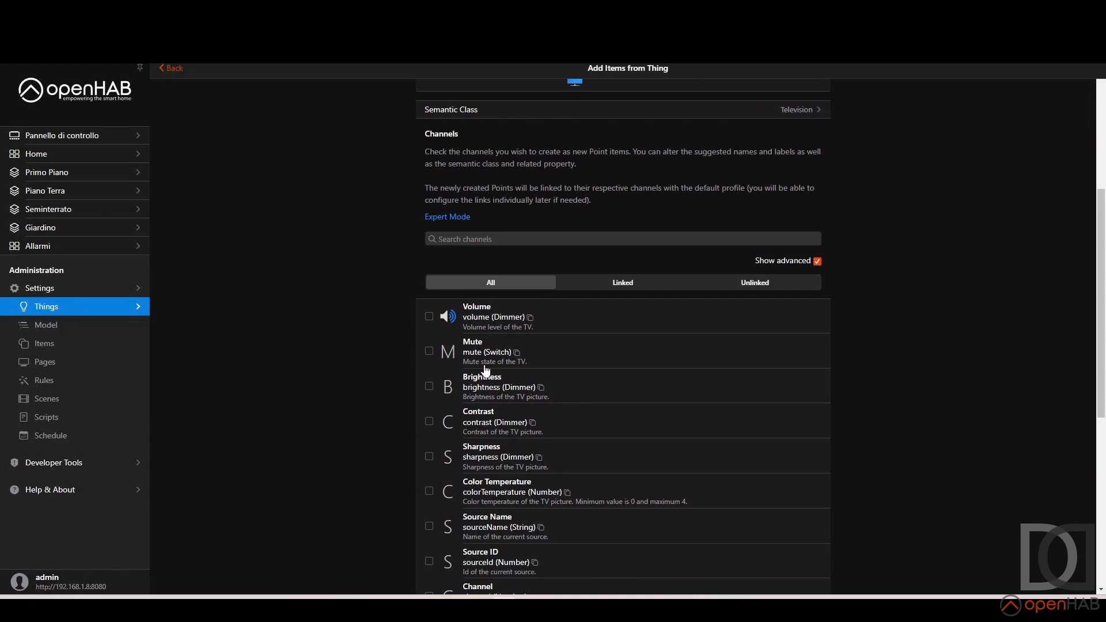
pyautogui.click(429, 317)
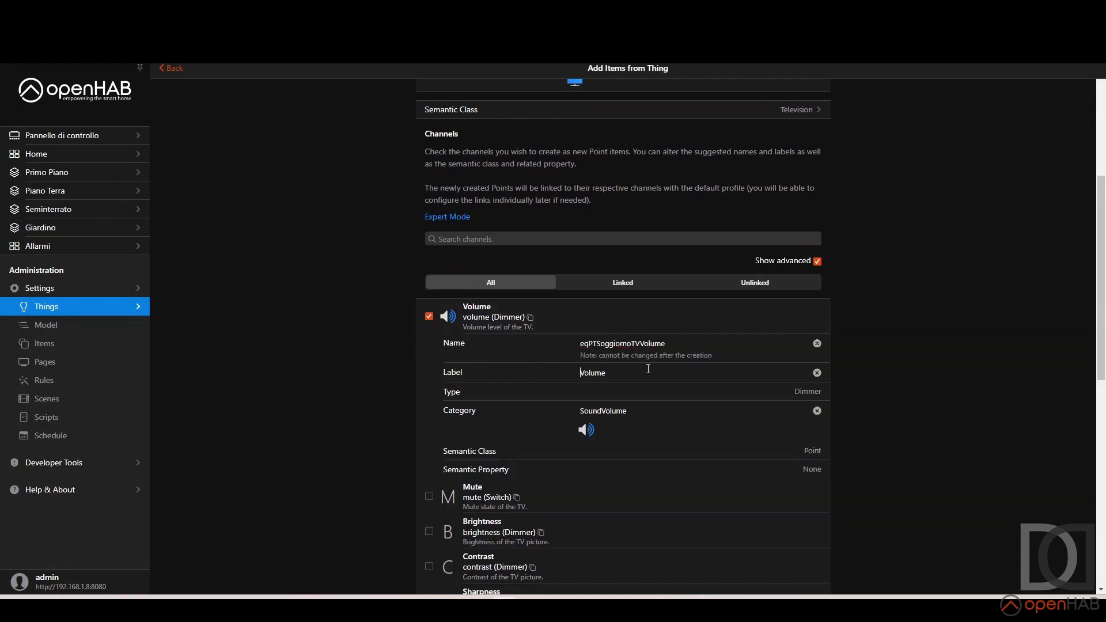
pyautogui.write('TV Soggiorno')
pyautogui.scroll(-1, 671, 415)
# Set the Volume item's semantic class to Control and its semantic property to SoundVolume
pyautogui.click(803, 394)
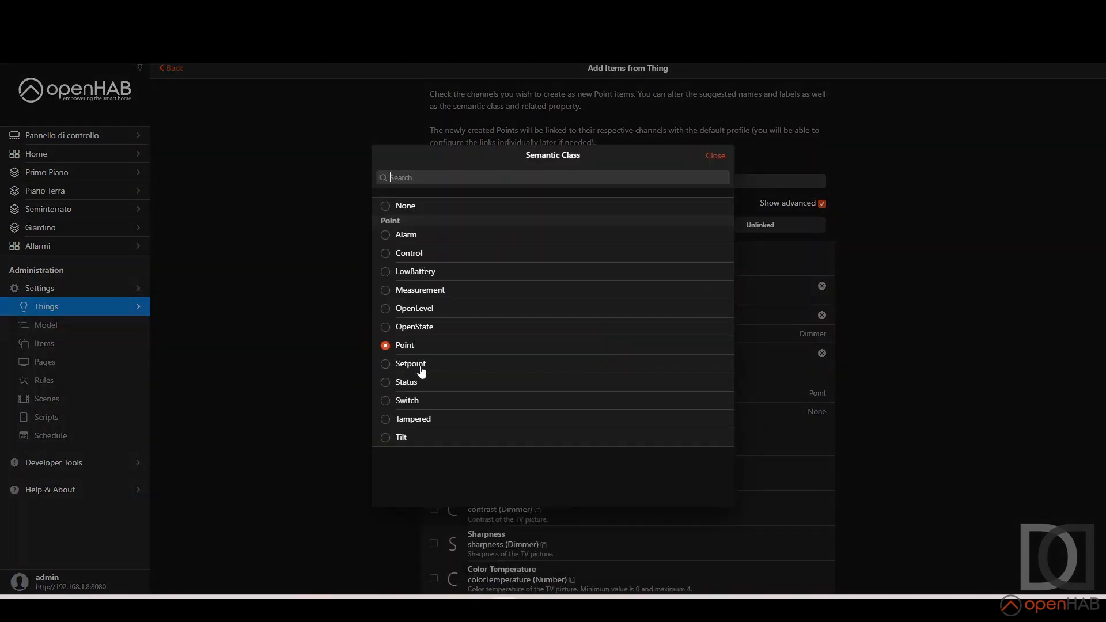
pyautogui.click(410, 257)
pyautogui.click(808, 411)
pyautogui.write('vol')
pyautogui.click(435, 199)
pyautogui.scroll(-1, 478, 372)
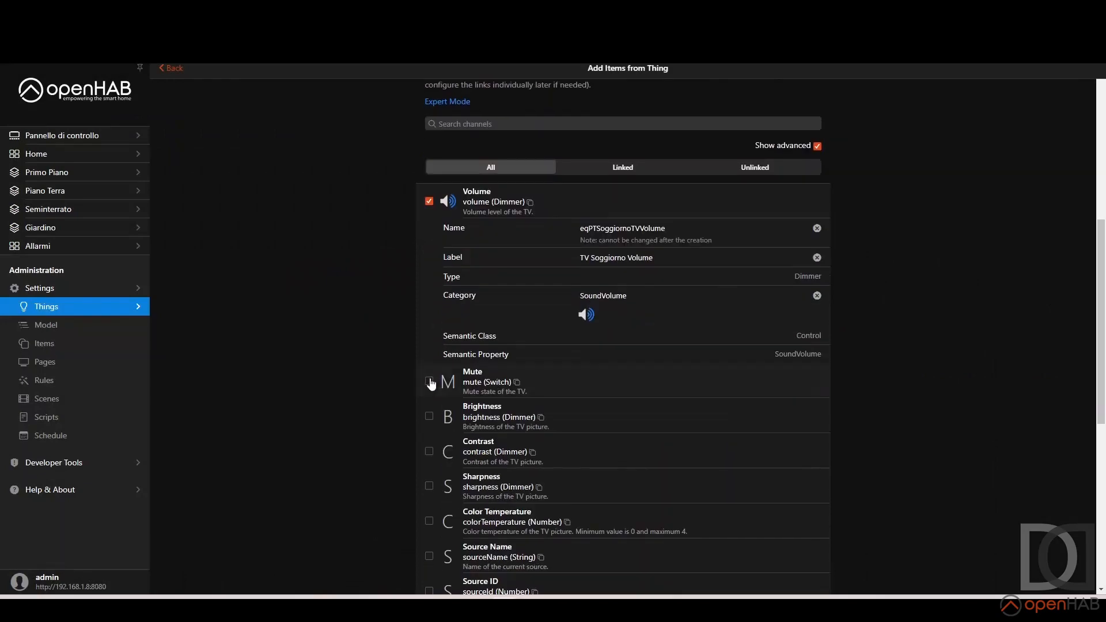
# Select the Mute channel, label it TV Soggiorno Mute and set its category to soundvolume_mute
pyautogui.click(430, 381)
pyautogui.write('TV Soggiorno')
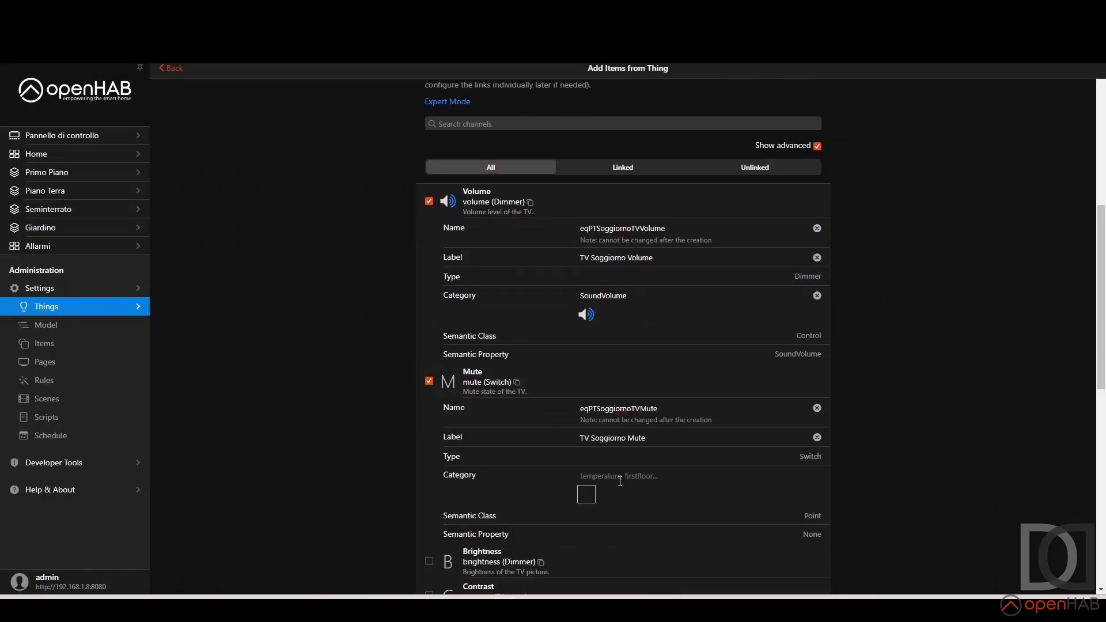
pyautogui.click(620, 480)
pyautogui.write('sou')
pyautogui.click(605, 504)
# Set the Mute item's semantic class to Status and its semantic property to SoundVolume
pyautogui.click(615, 516)
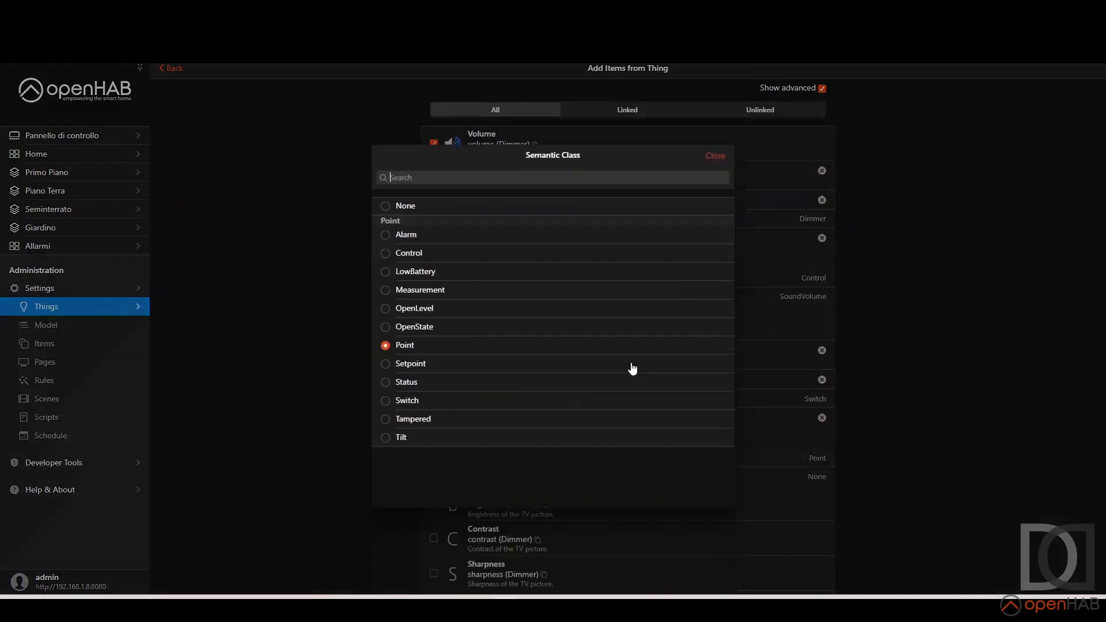
pyautogui.click(408, 384)
pyautogui.click(461, 477)
pyautogui.click(429, 178)
pyautogui.write('vol')
pyautogui.click(420, 206)
pyautogui.scroll(-2, 481, 436)
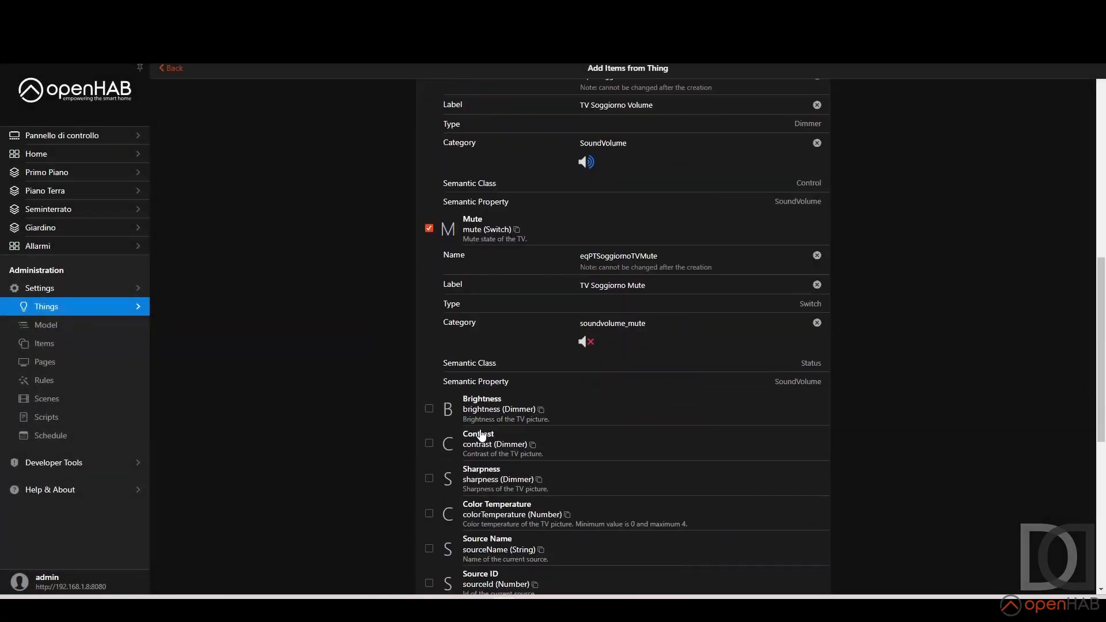
# Select the Channel channel and label its item TV Soggiorno Canale
pyautogui.scroll(-5, 481, 436)
pyautogui.click(429, 310)
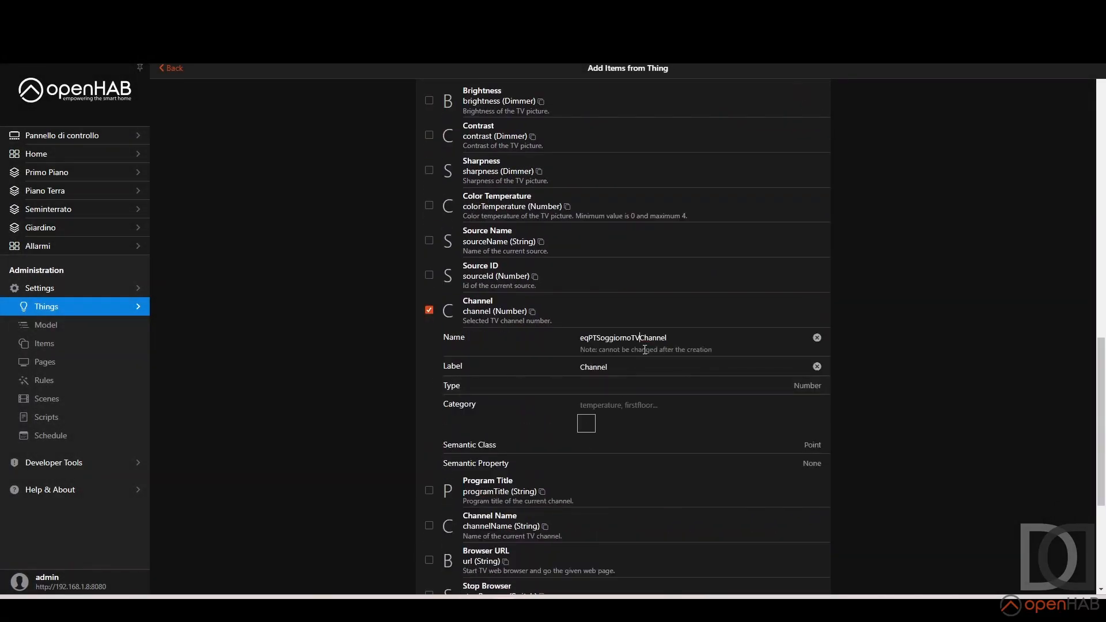
pyautogui.press('Home')
pyautogui.write('TV Soggiorno')
pyautogui.doubleClick(644, 369)
pyautogui.write('Canale')
# Select the Power channel, label it TV Soggiorno Power and set its category to switch
pyautogui.scroll(-1, 614, 411)
pyautogui.scroll(-3, 630, 416)
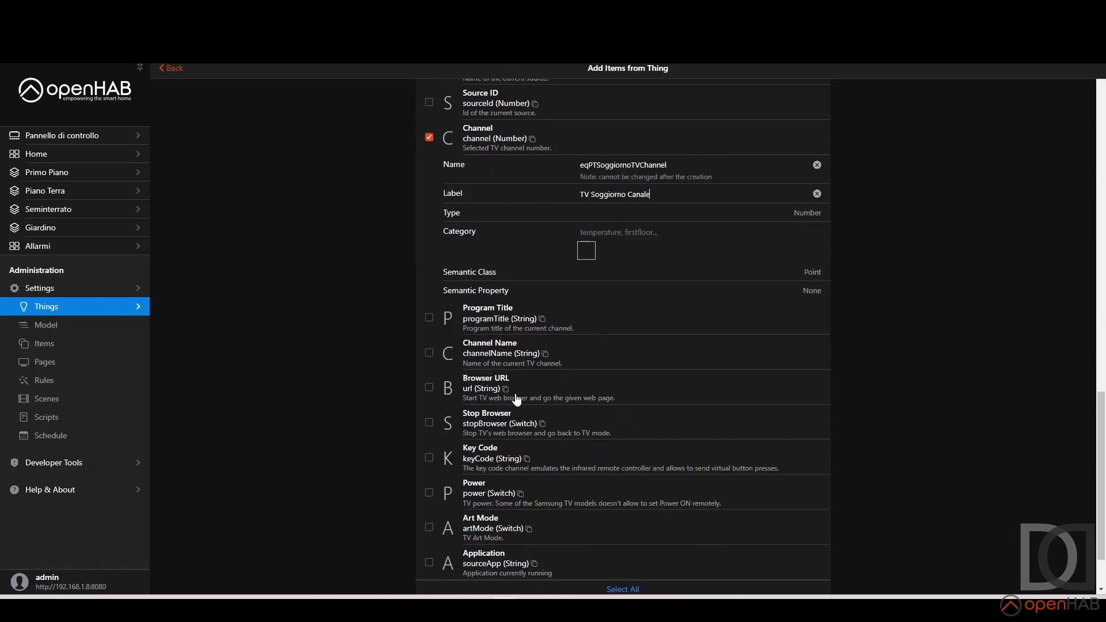
pyautogui.click(489, 441)
pyautogui.write('TV Soggiorno Power')
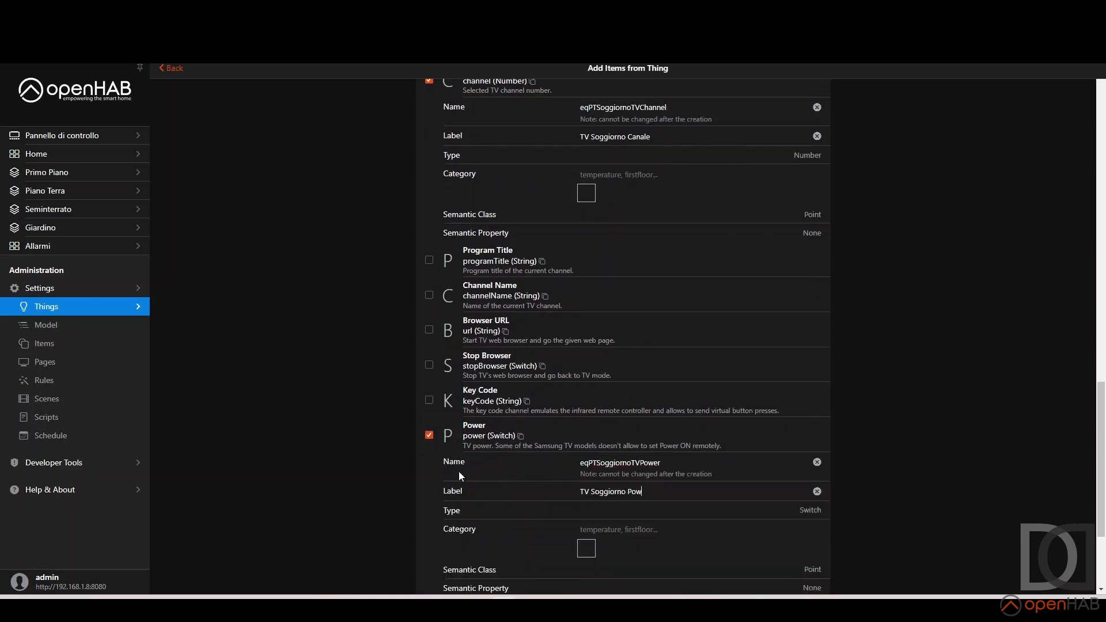
pyautogui.click(611, 526)
pyautogui.write('switch')
pyautogui.click(591, 565)
# Set the Power item's semantic class to Switch and property to Power, and add the equipment with its items to the model
pyautogui.scroll(-1, 570, 519)
pyautogui.scroll(-2, 570, 523)
pyautogui.click(818, 405)
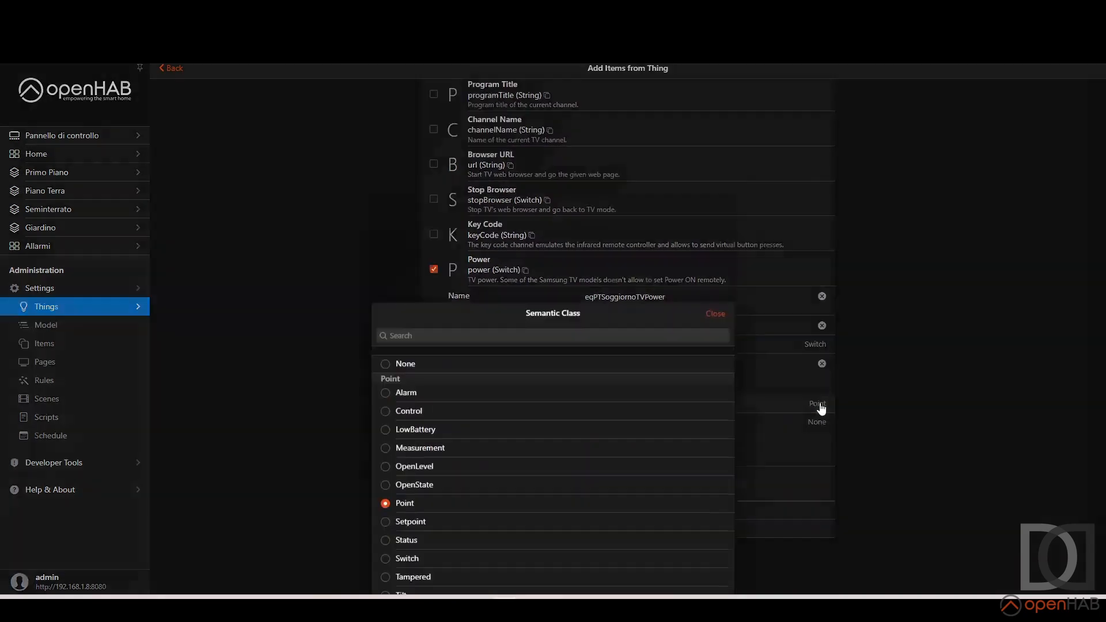
pyautogui.click(414, 399)
pyautogui.click(735, 423)
pyautogui.click(415, 475)
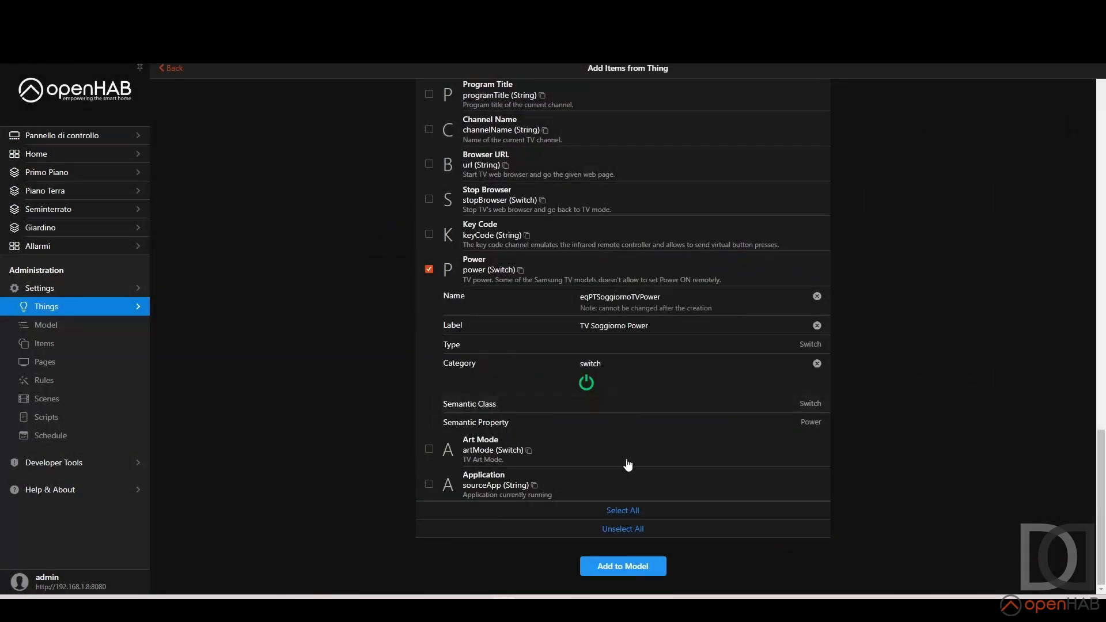
pyautogui.click(636, 564)
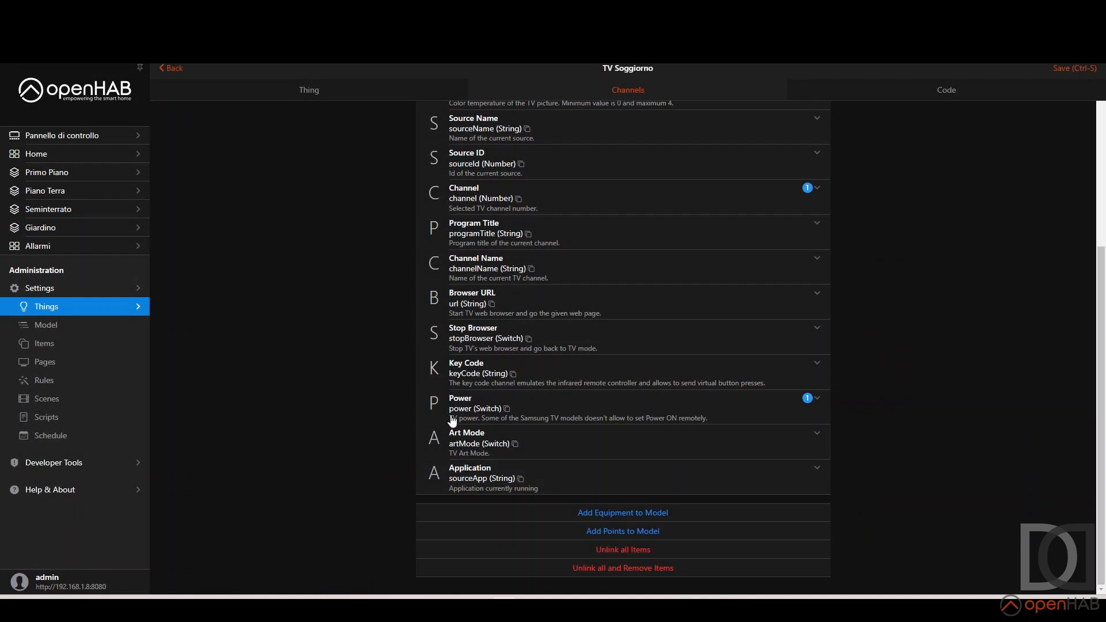
# Return to the Overview page and open the Televisione card among the equipment
pyautogui.scroll(2, 703, 207)
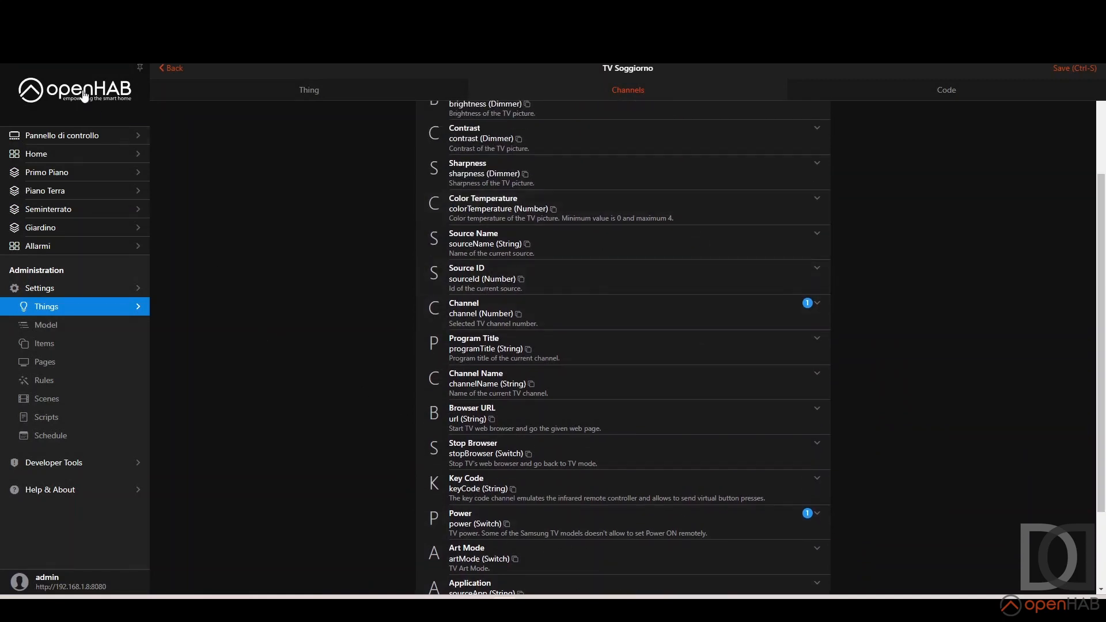
pyautogui.click(52, 95)
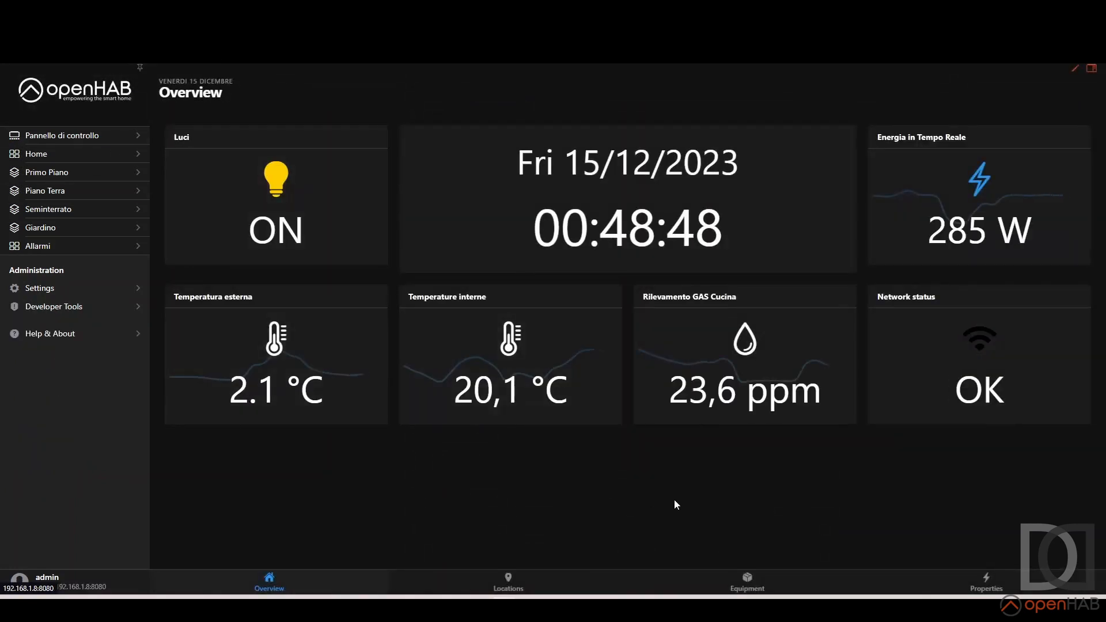
pyautogui.click(747, 580)
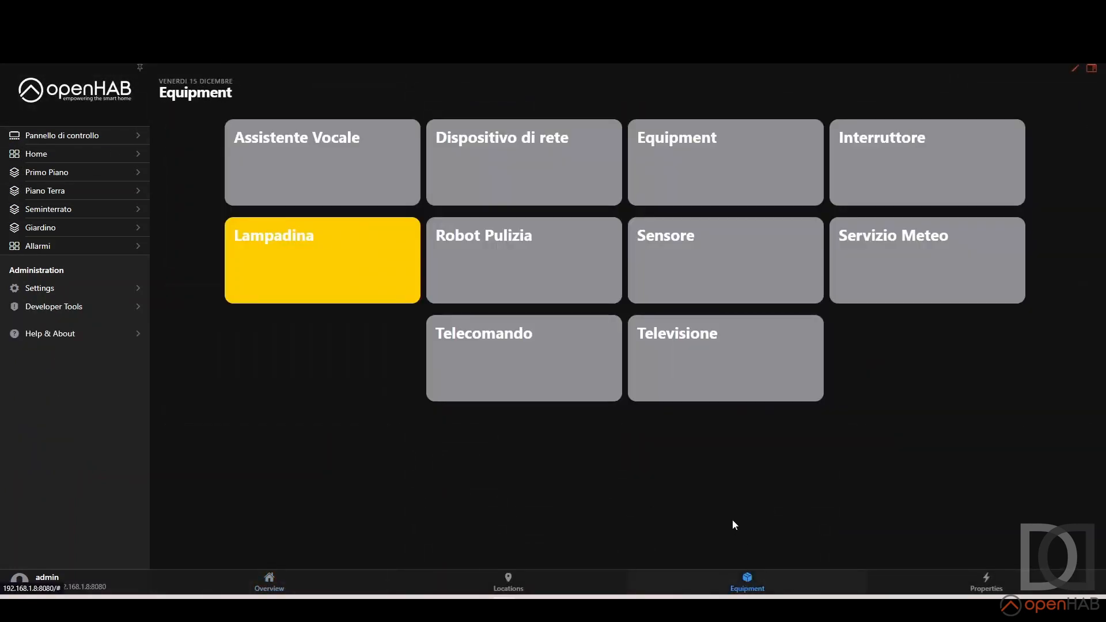
pyautogui.click(692, 334)
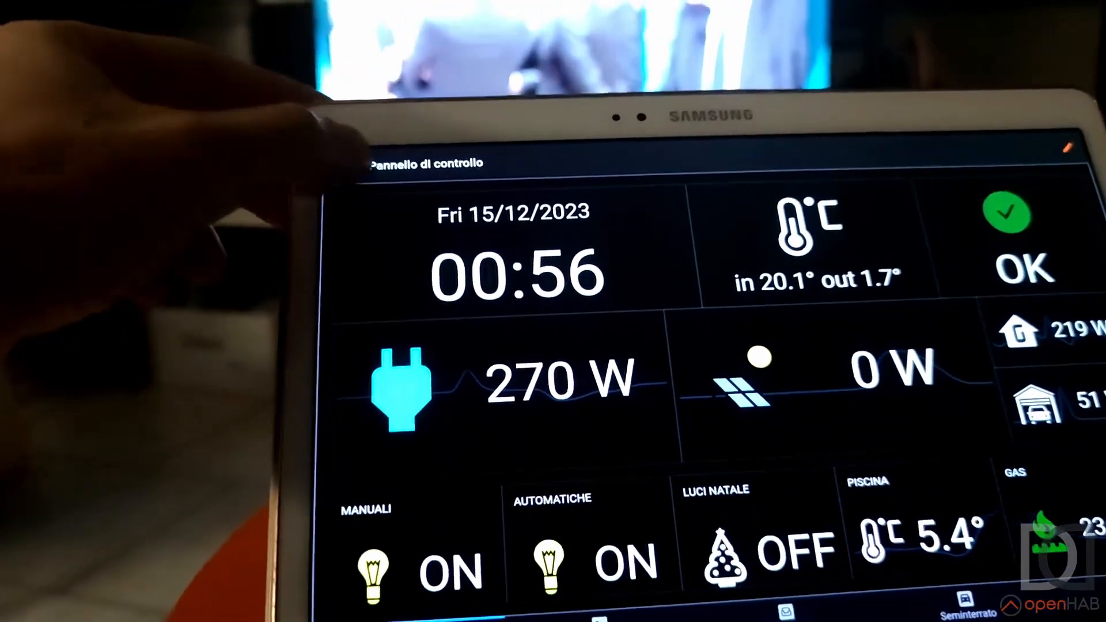
pyautogui.click(356, 184)
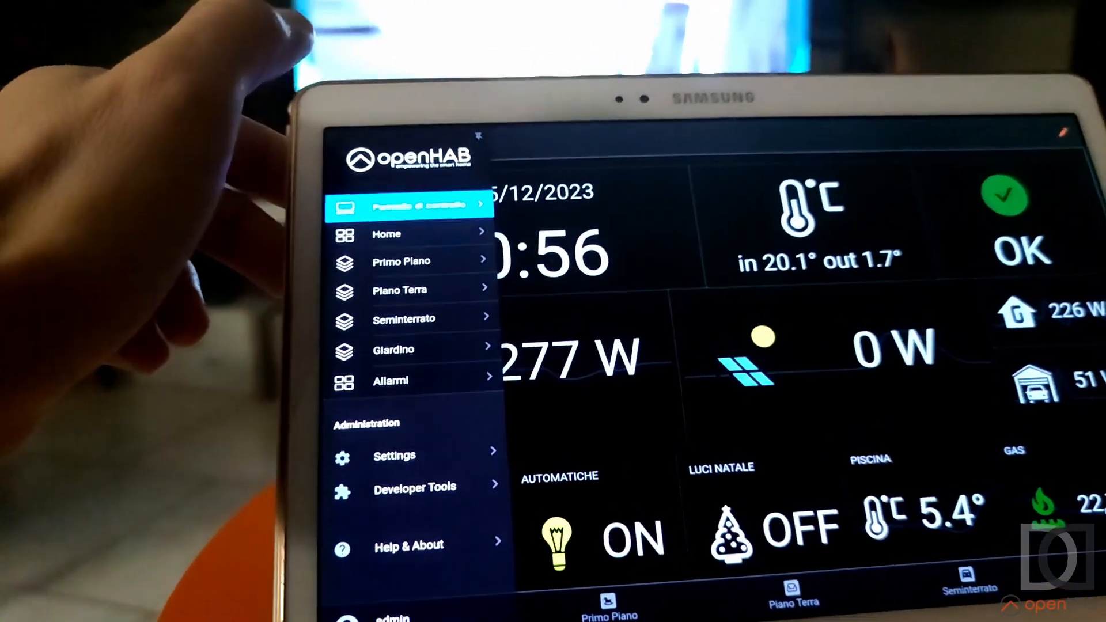
pyautogui.click(387, 233)
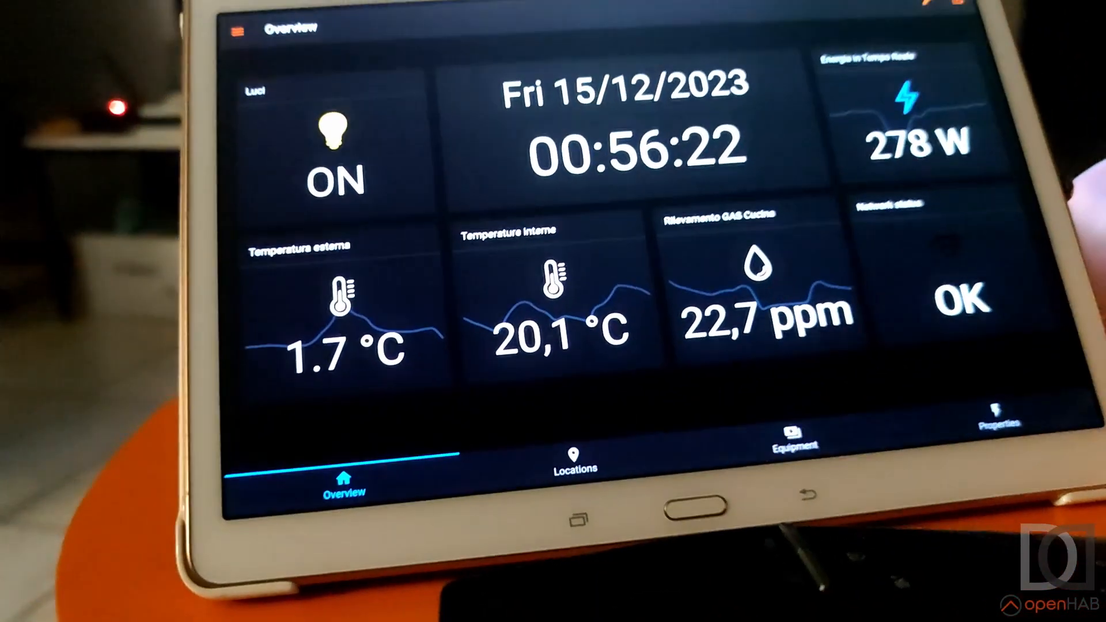
pyautogui.click(765, 447)
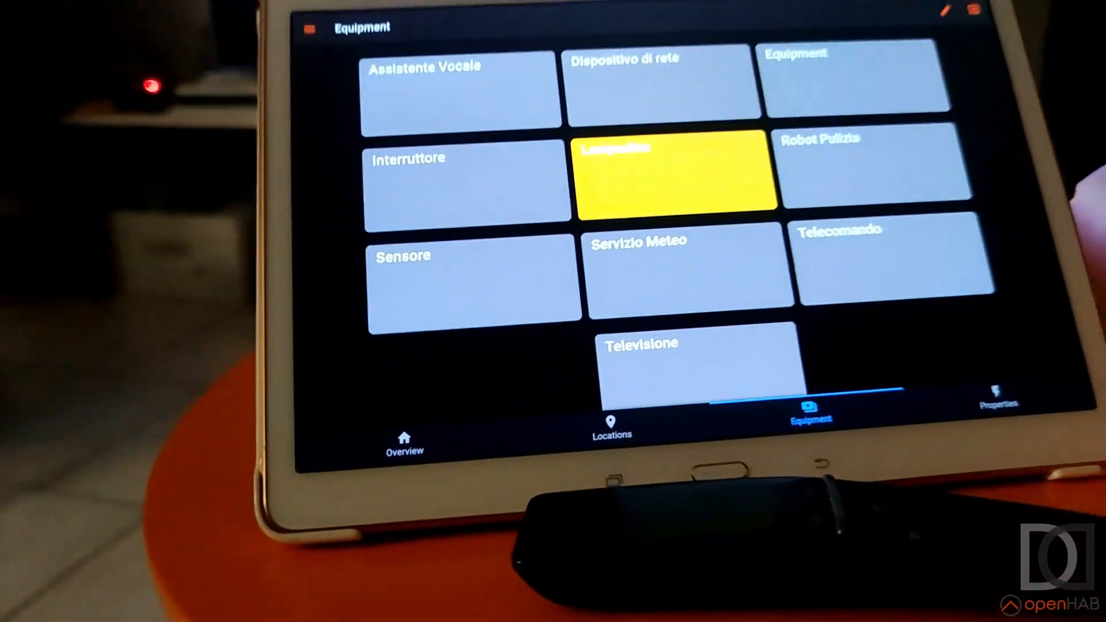
pyautogui.click(697, 363)
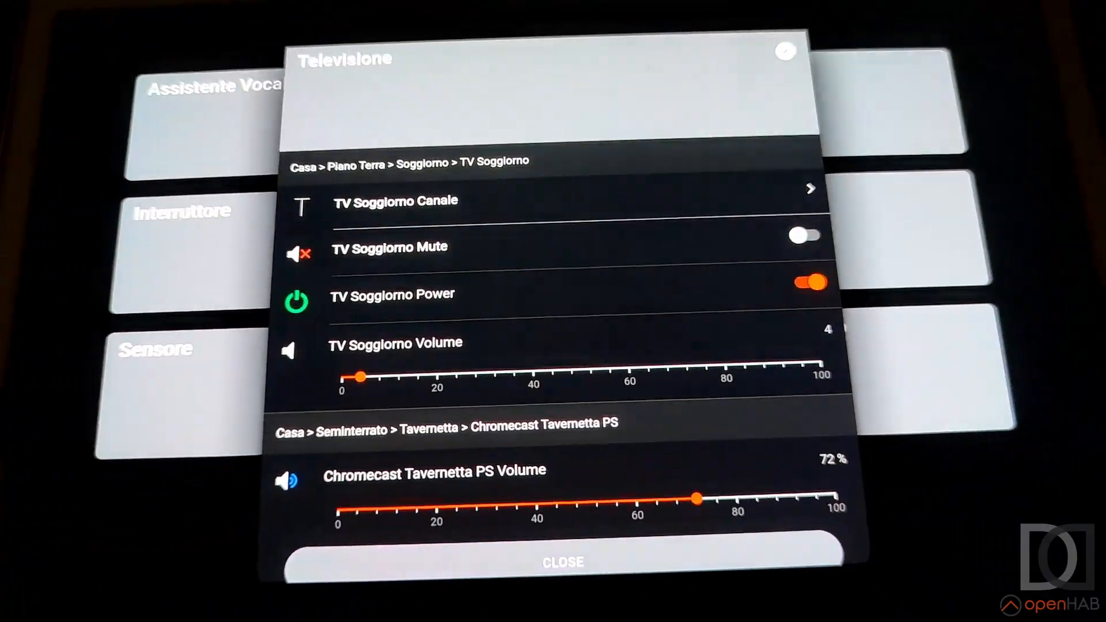
pyautogui.click(742, 288)
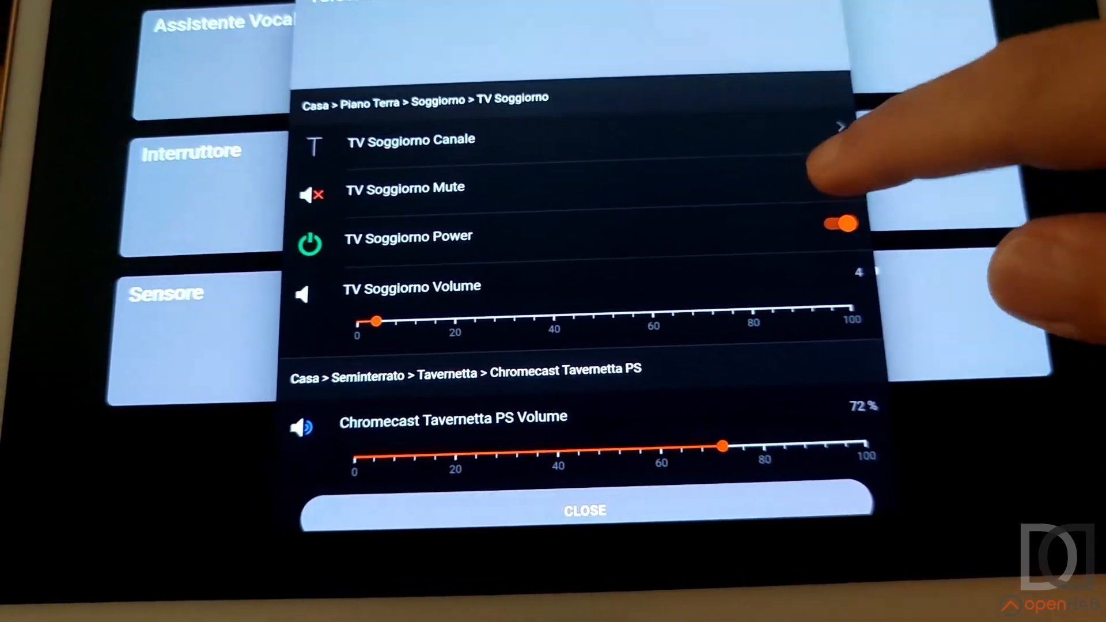
pyautogui.click(835, 176)
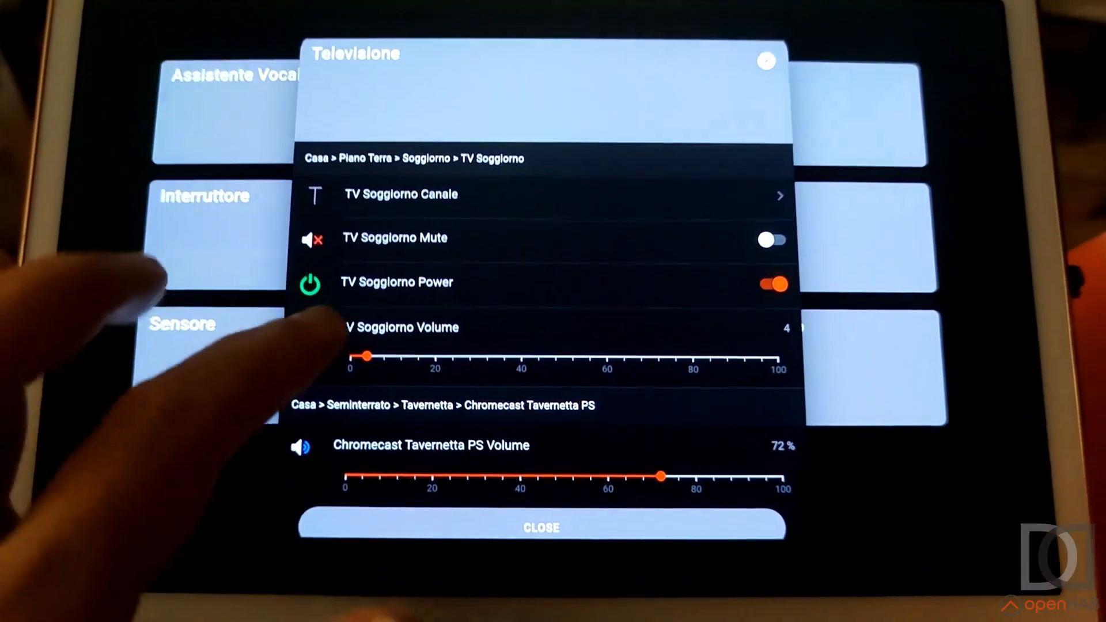
pyautogui.rightClick(359, 352)
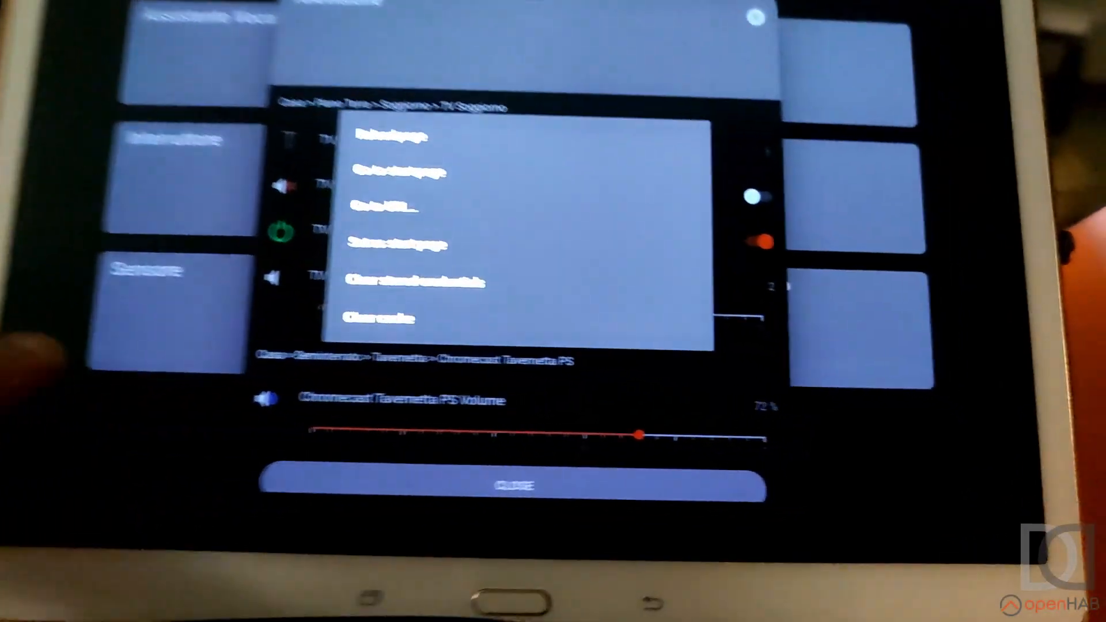
pyautogui.click(219, 401)
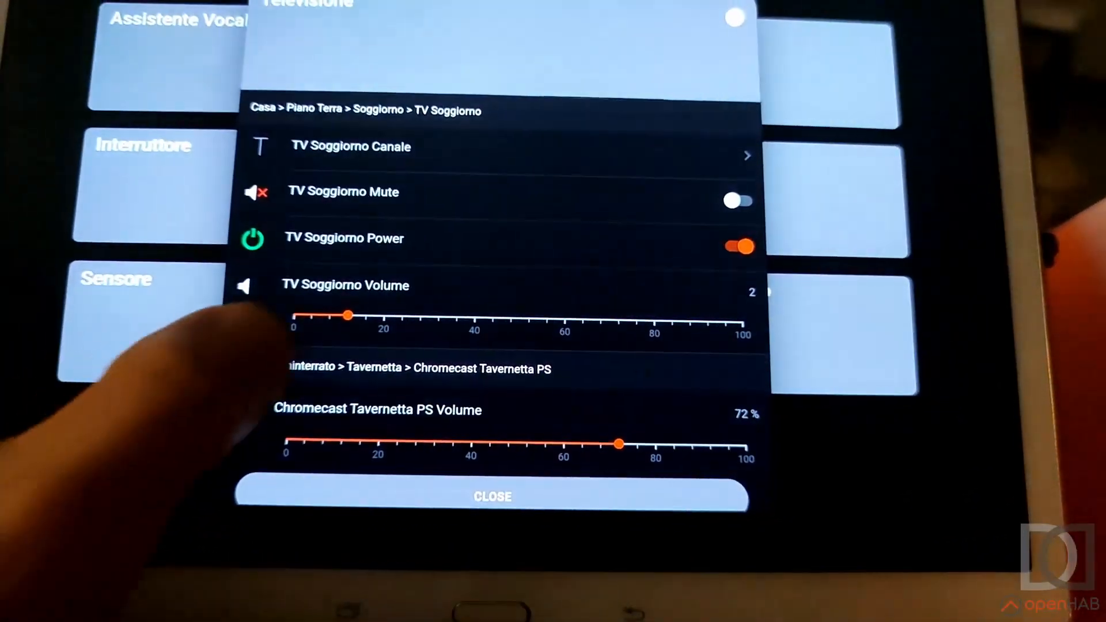